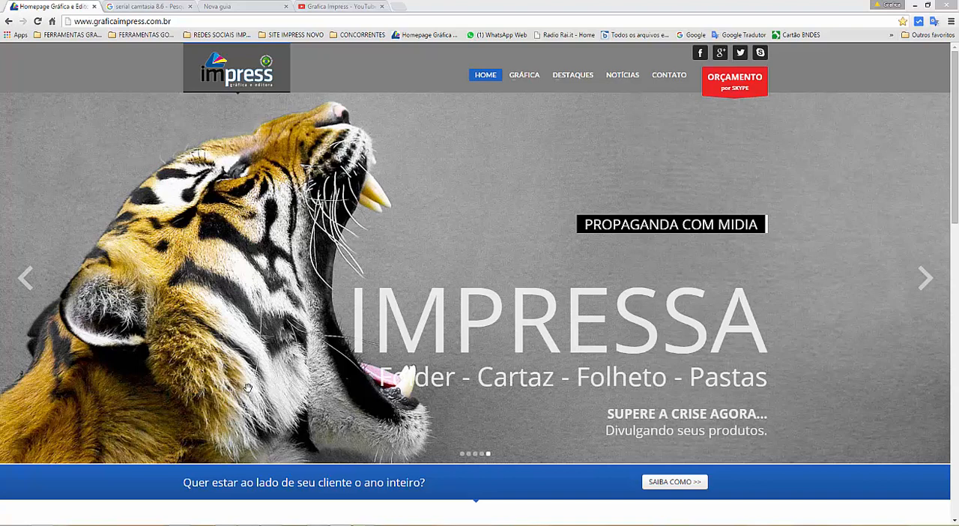
Step: Browse through the banner slides on the Impress printing company's homepage
left_click(926, 278)
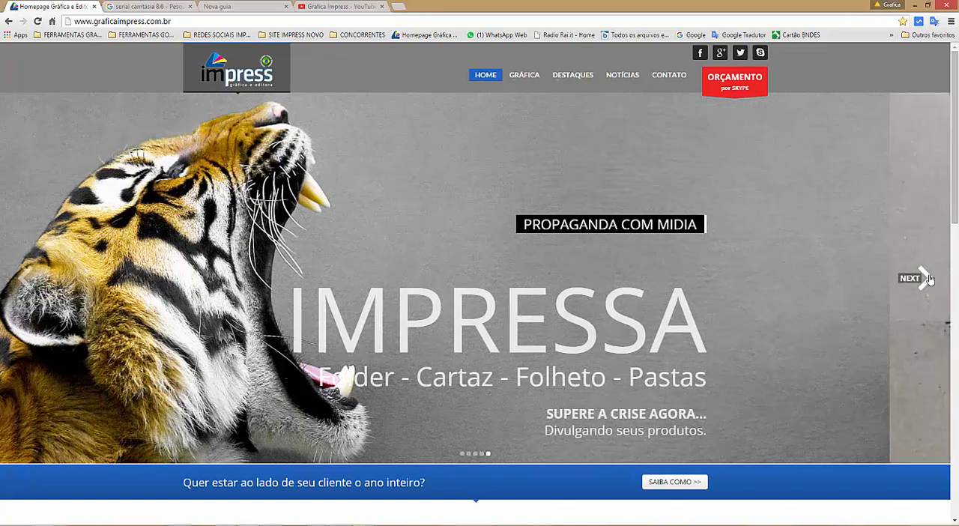
left_click(928, 278)
left_click(928, 278)
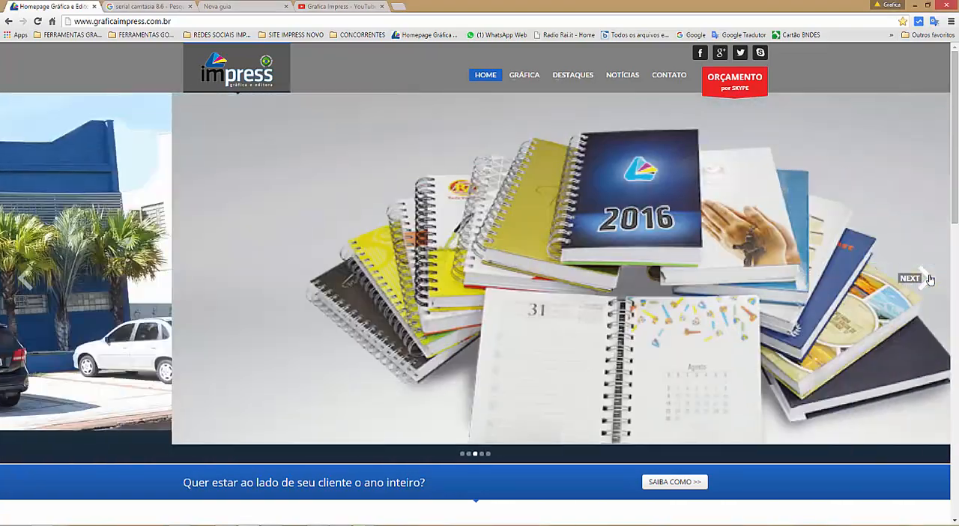
left_click(927, 278)
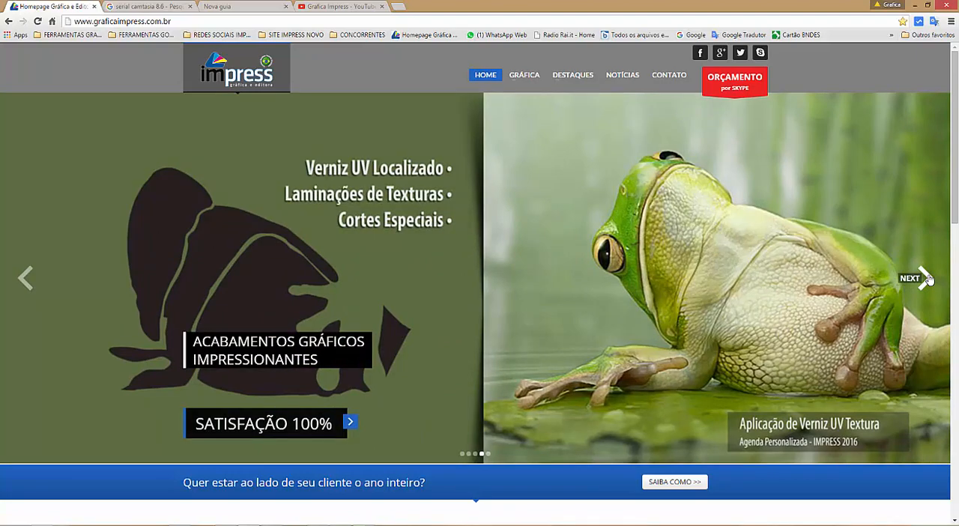
left_click(927, 278)
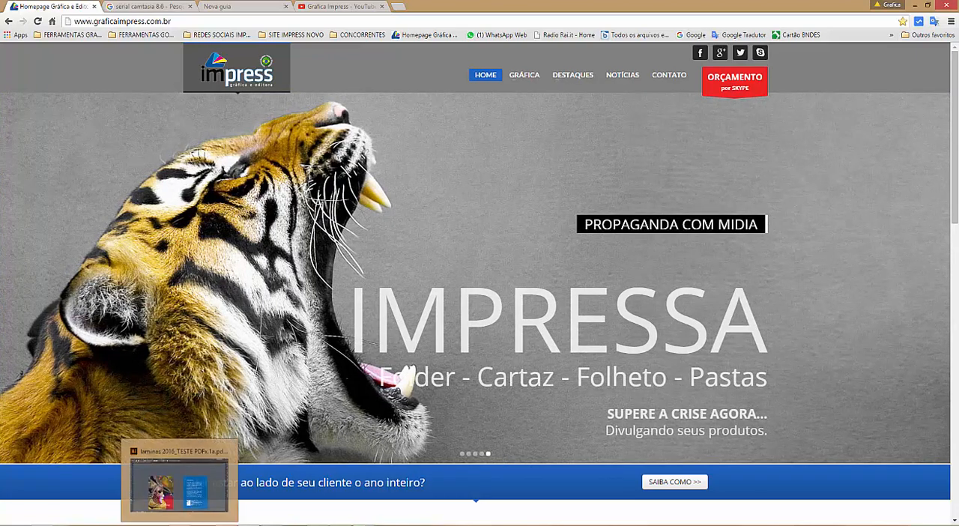
Step: Switch to Illustrator and collapse the layer list to view the carnival mask front and blue text back artboards
left_click(180, 525)
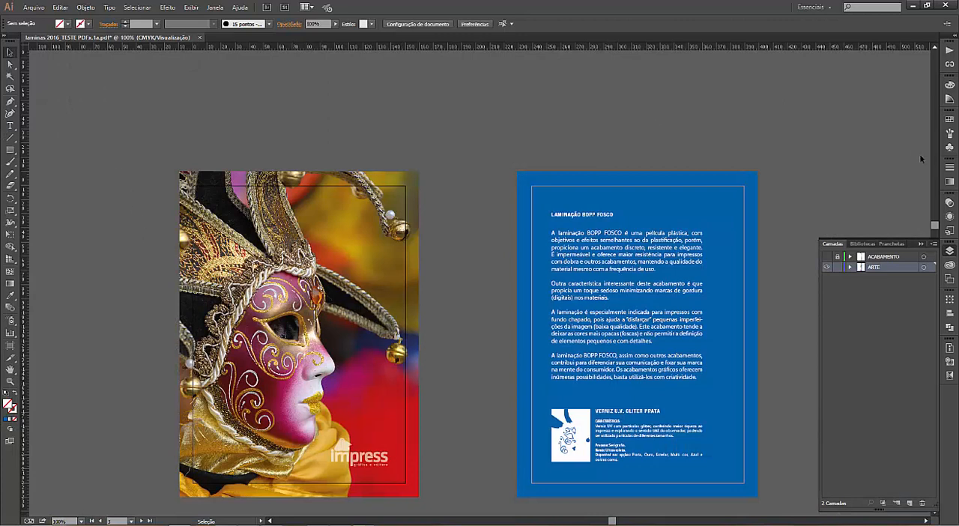
left_click(949, 251)
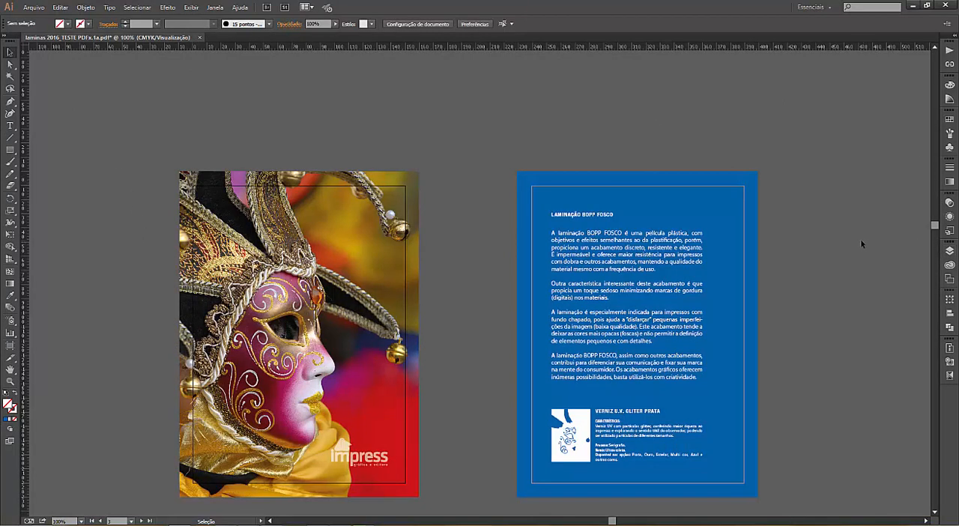
scroll(860, 238, "down", 3)
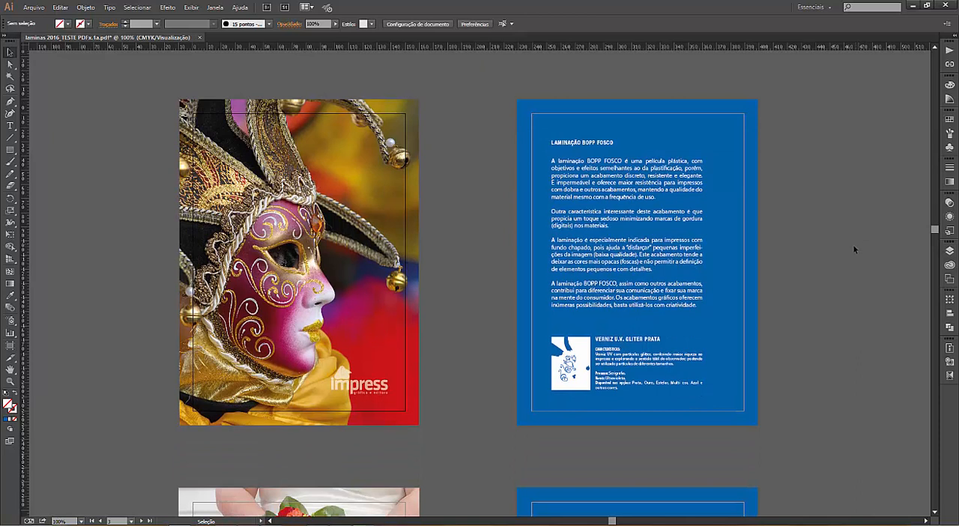
scroll(853, 243, "down", 1)
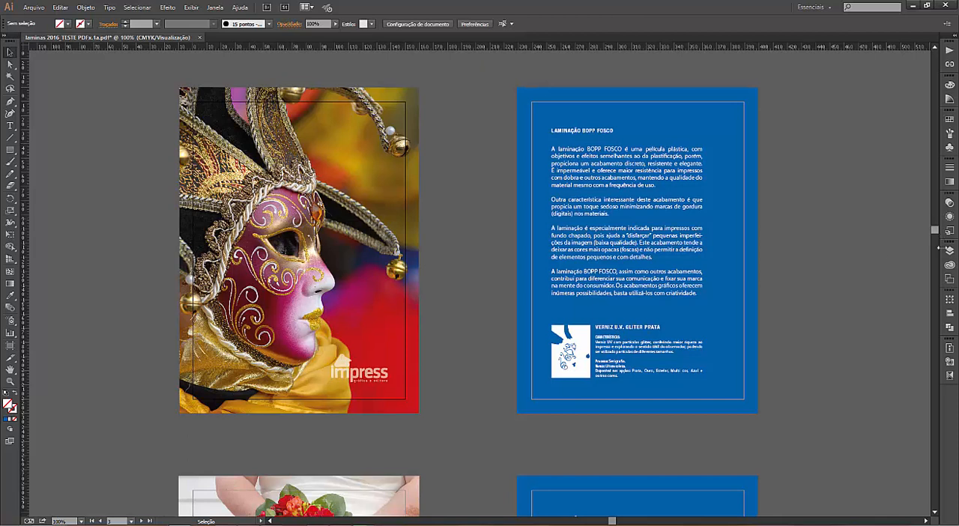
Step: Select the ACABAMENTO layer and toggle its visibility to compare the artwork with and without the finishing shapes, leaving them shown
left_click(950, 253)
left_click(883, 257)
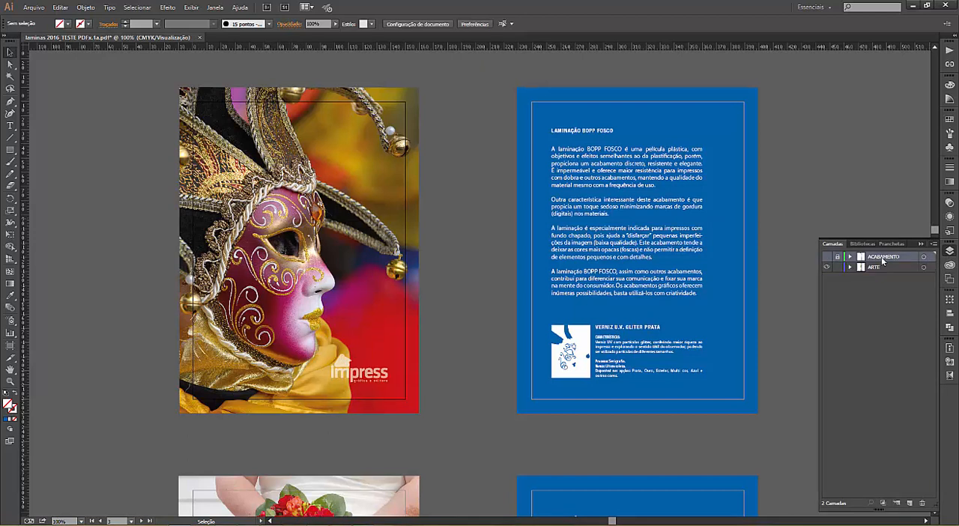
left_click(838, 258)
left_click(827, 259)
left_click(826, 259)
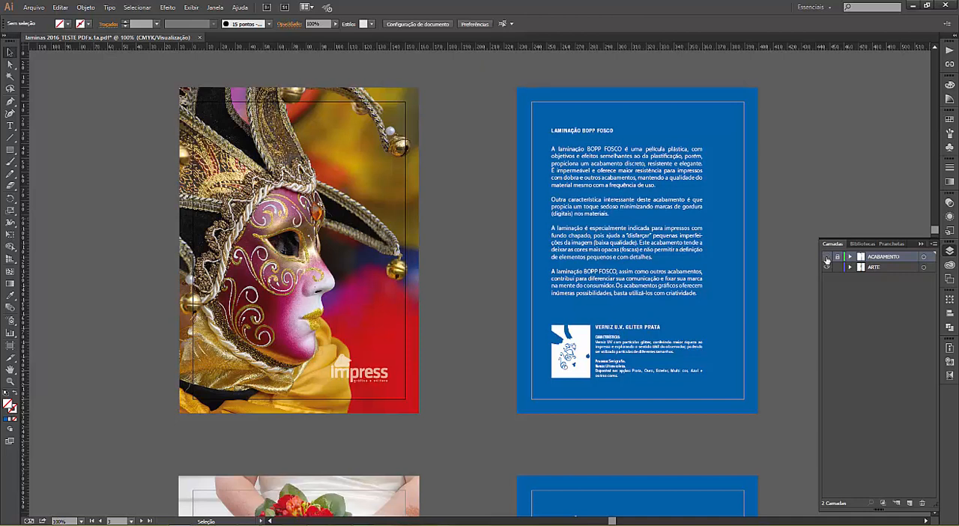
left_click(826, 259)
left_click(827, 259)
left_click(826, 259)
Step: Zoom in on the upper half of the mask and compare it with the ACABAMENTO layer shown and hidden, leaving it hidden
key("z")
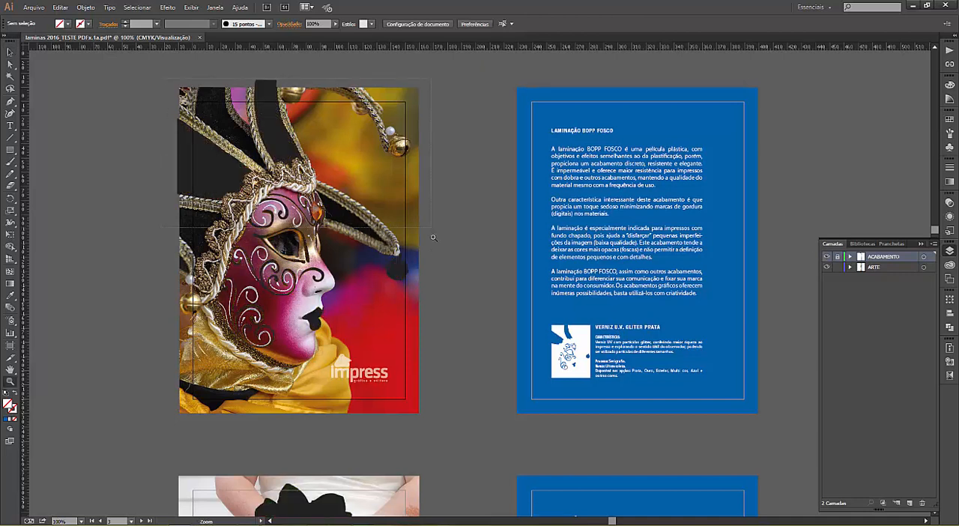
left_click_drag(433, 238, 432, 262)
left_click(11, 54)
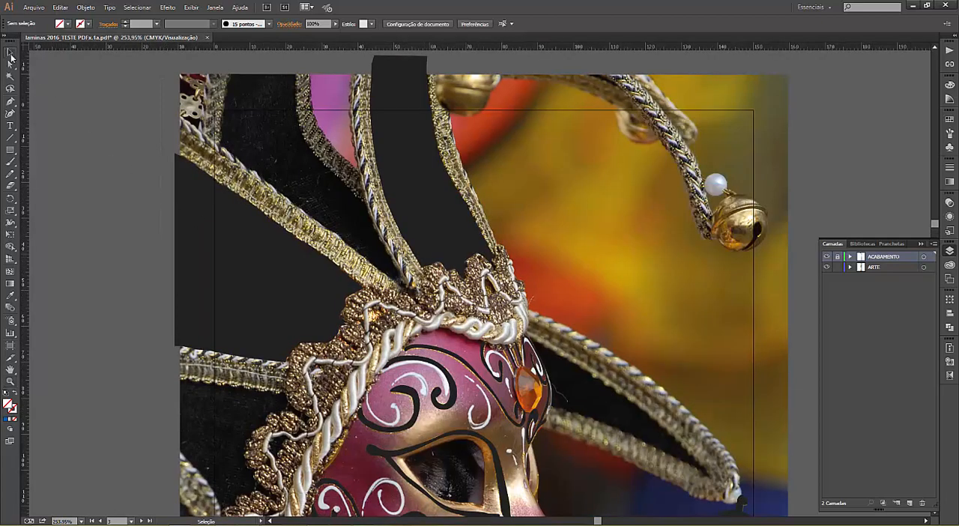
left_click(827, 258)
left_click(826, 258)
left_click(827, 258)
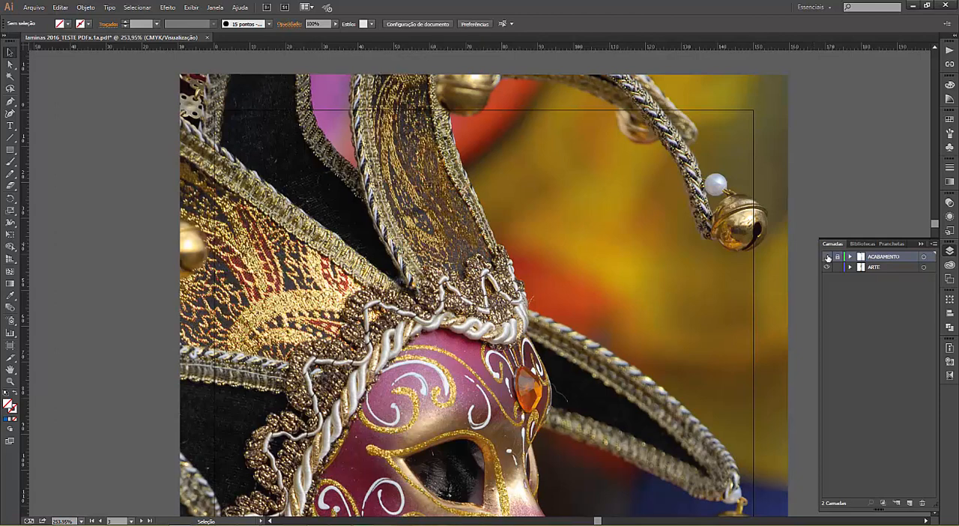
left_click(827, 258)
left_click(826, 258)
left_click(827, 257)
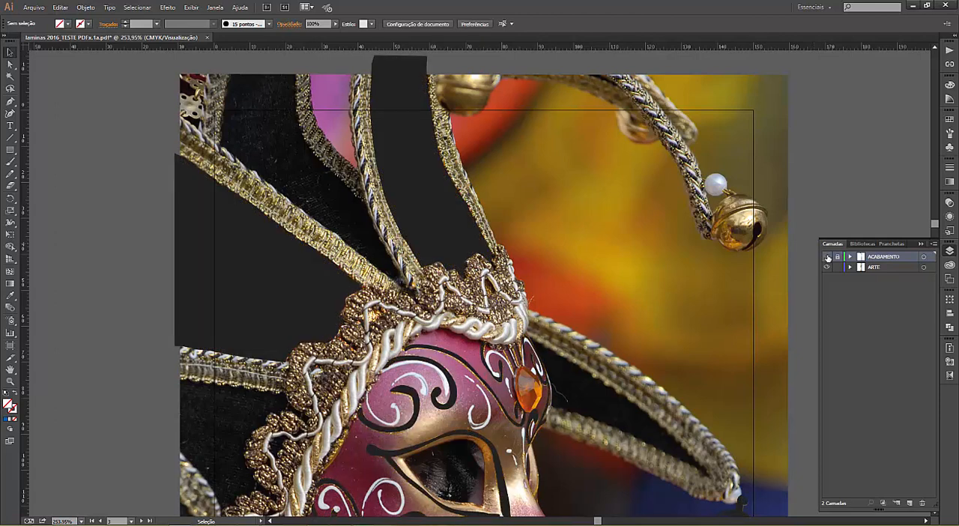
left_click(827, 258)
Step: Show the ACABAMENTO layer over the mask's face, and lock and hide the ARTE layer to isolate the finishing shapes
left_click_drag(460, 433, 468, 271)
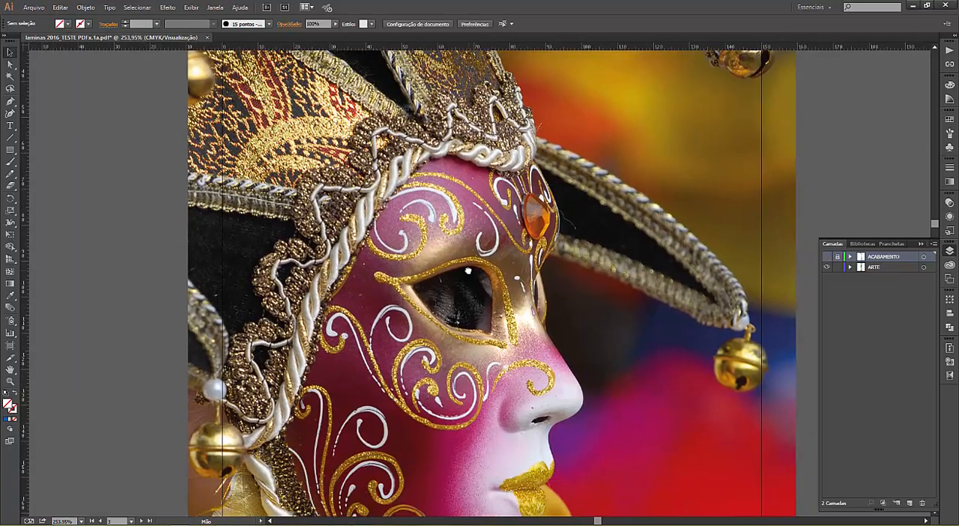
left_click(827, 258)
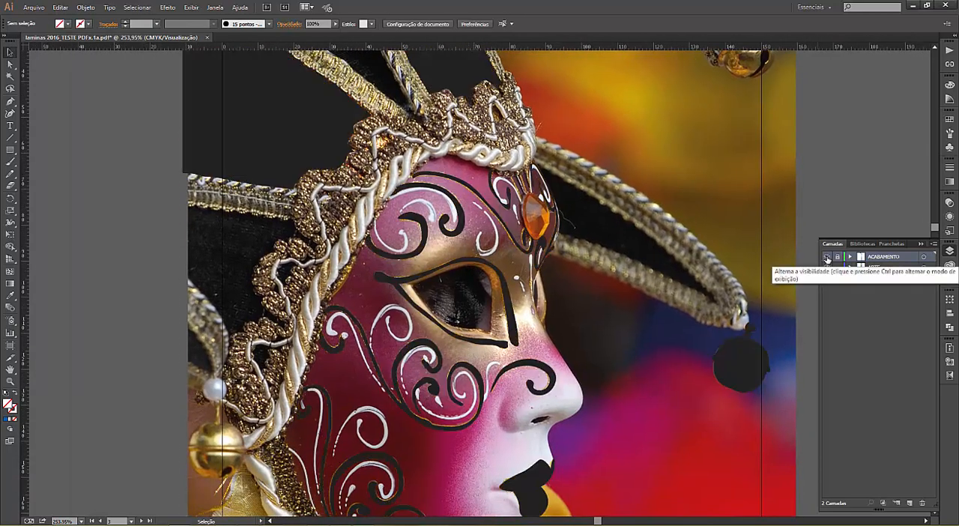
scroll(483, 366, "down", 1)
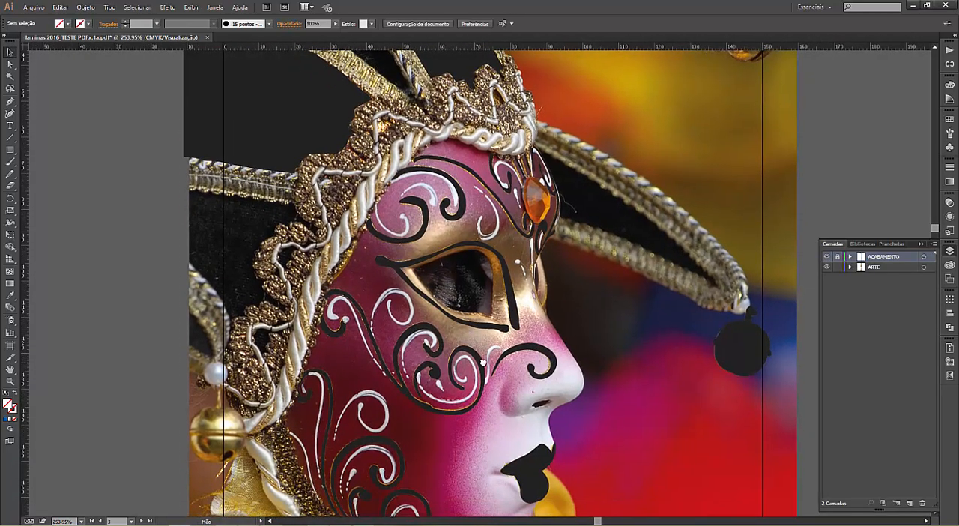
left_click(837, 269)
left_click(827, 268)
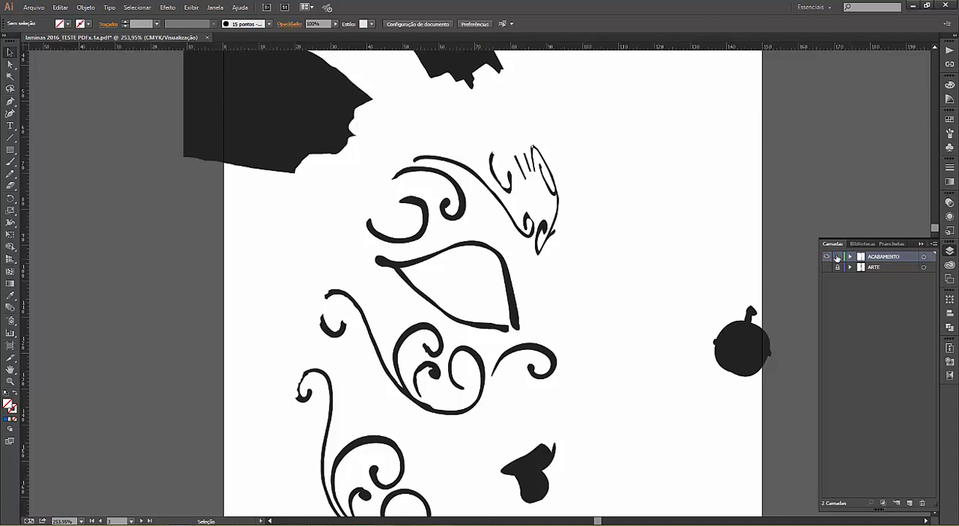
Step: Unlock the ACABAMENTO layer and select the black compound shape to inspect its vector outlines, leaving nothing selected
left_click(341, 137)
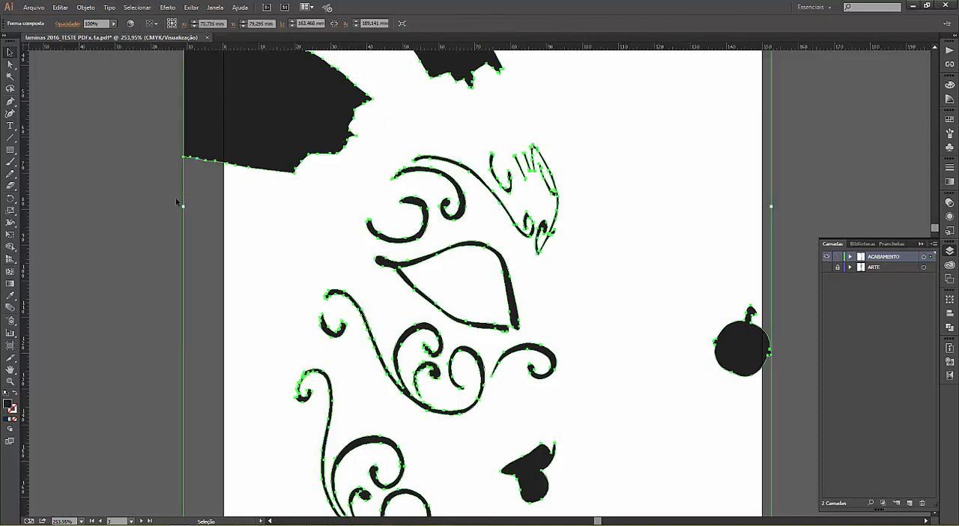
left_click(151, 156)
left_click(230, 149)
left_click(261, 252)
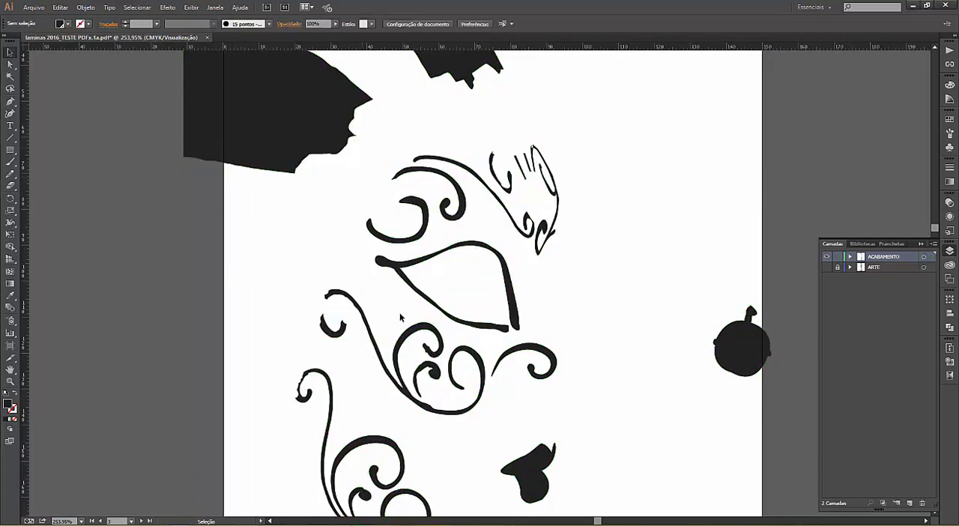
Step: Select all the finishing shapes and examine the vector paths of the cheek scrolls and lips up close
key("space")
left_click_drag(424, 244, 443, 131)
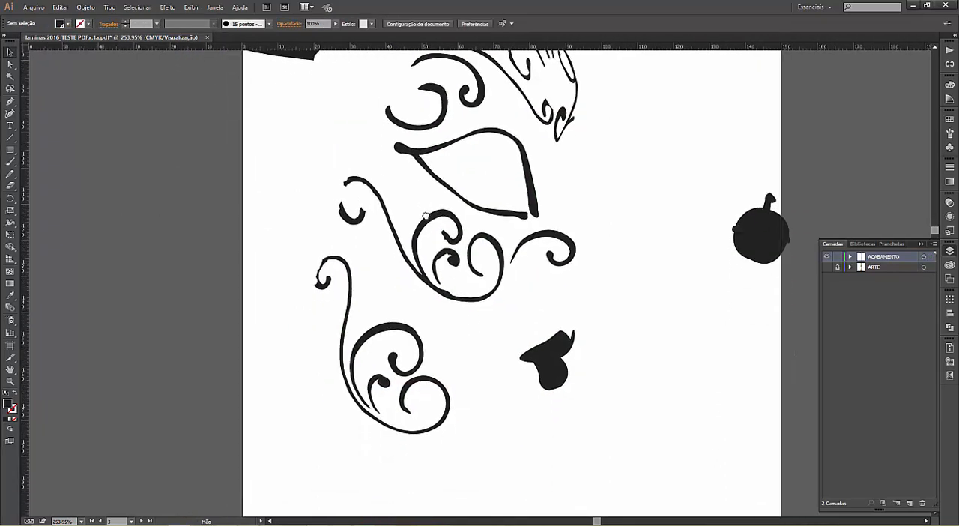
key("ctrl+a")
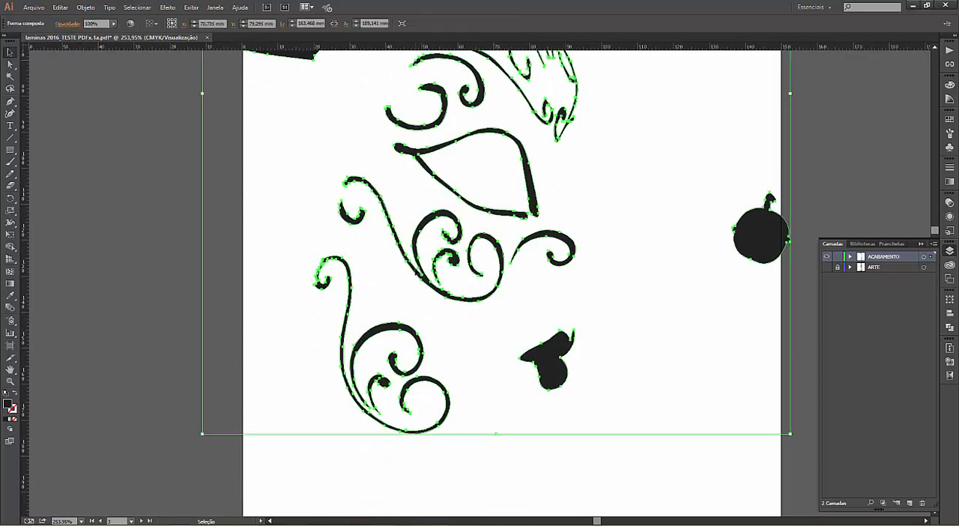
key("z")
left_click_drag(377, 214, 587, 383)
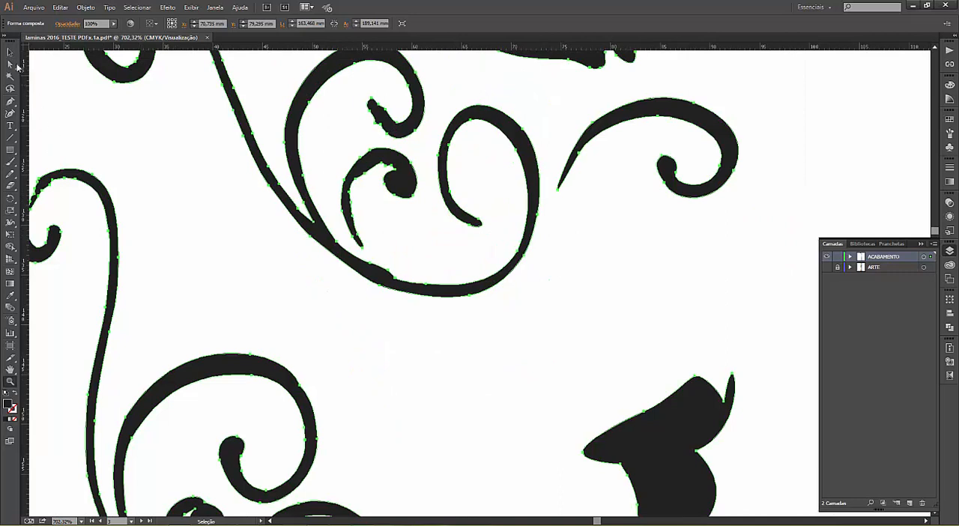
Step: Try pulling an anchor point upward on the lower curve of the large cheek scroll, and undo the move
left_click(9, 64)
left_click(371, 268)
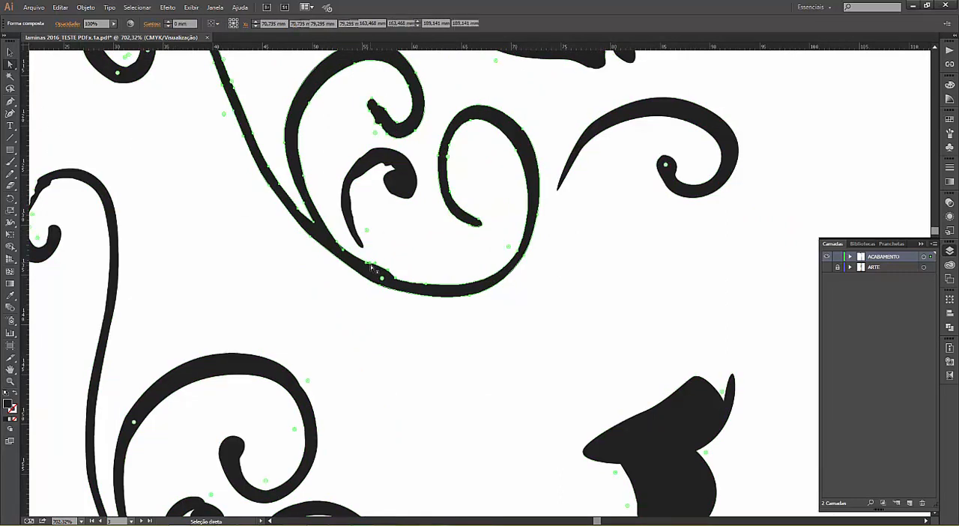
left_click(371, 267)
left_click_drag(371, 268, 381, 240)
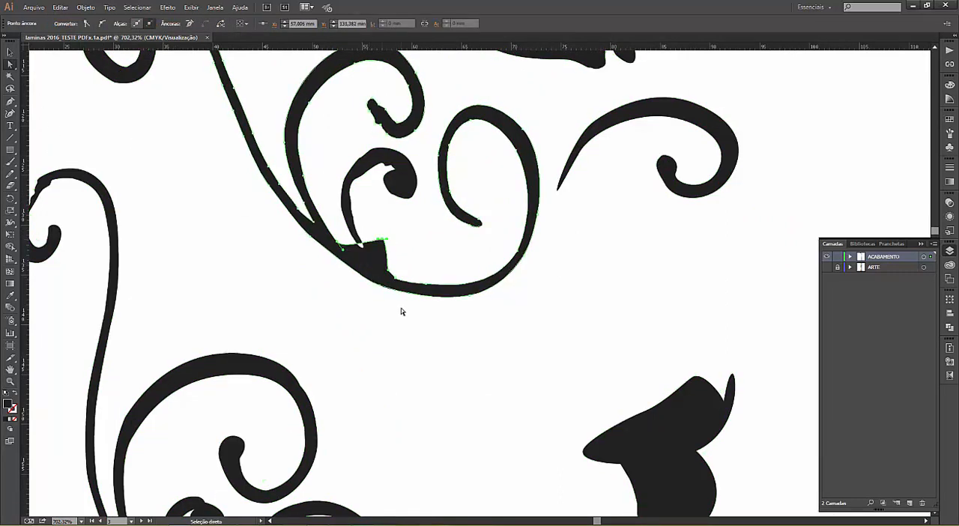
key("ctrl+z")
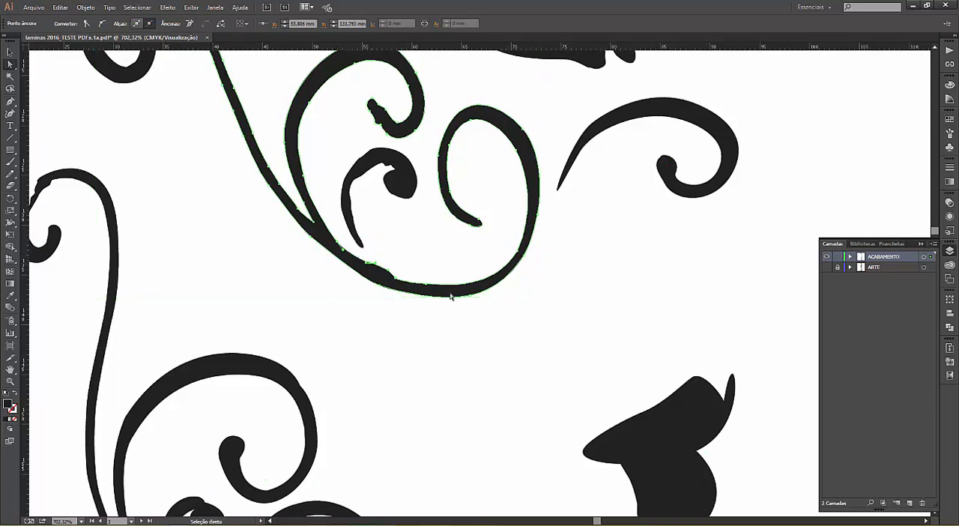
Step: Show the ARTE layer beneath the finishing shapes and make ACABAMENTO the active layer
left_click(828, 267)
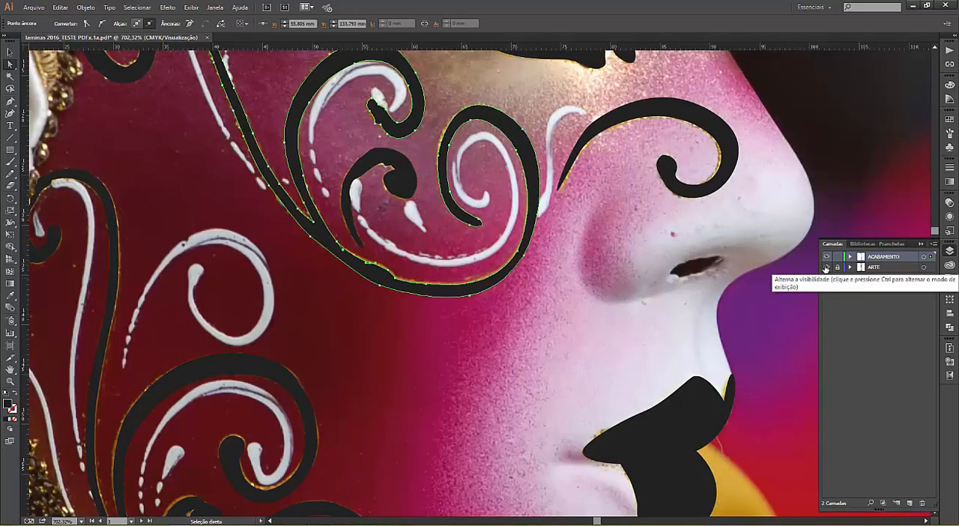
left_click(883, 268)
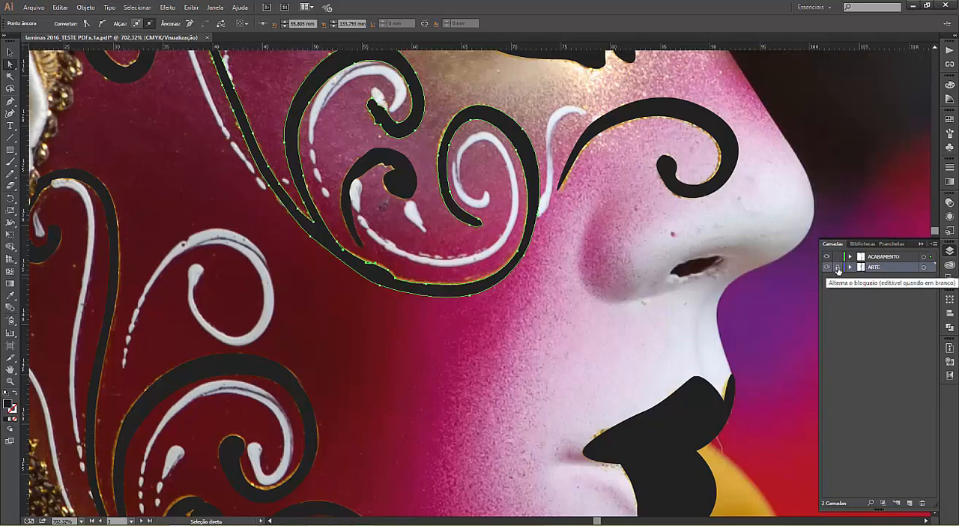
left_click(837, 267)
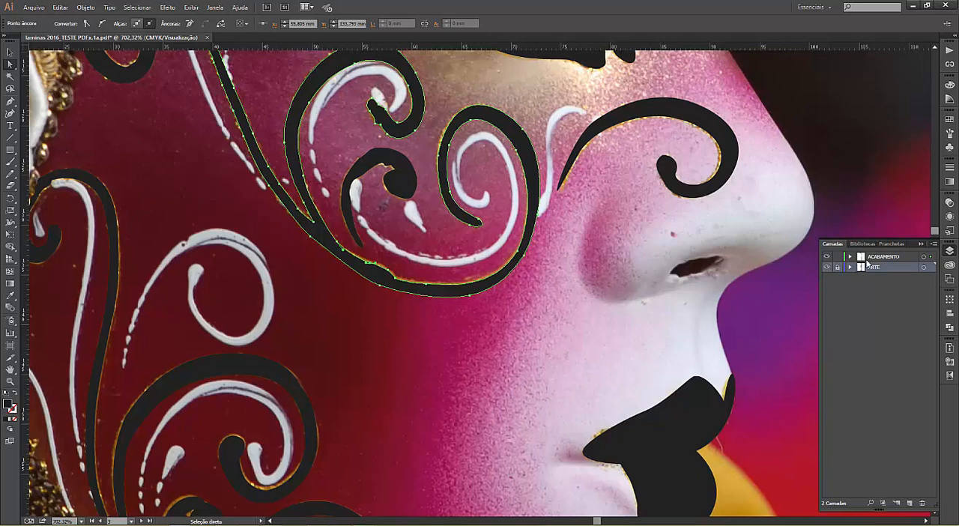
left_click(873, 257)
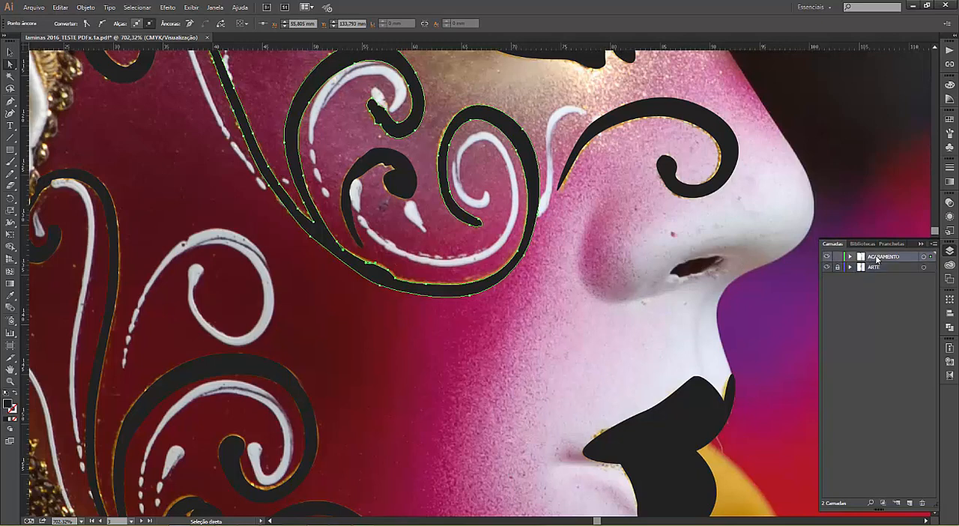
Step: Toggle the ACABAMENTO layer repeatedly to compare the black shapes with the gold glitter details on the cheek and lips, leaving it hidden
left_click(826, 258)
left_click(827, 258)
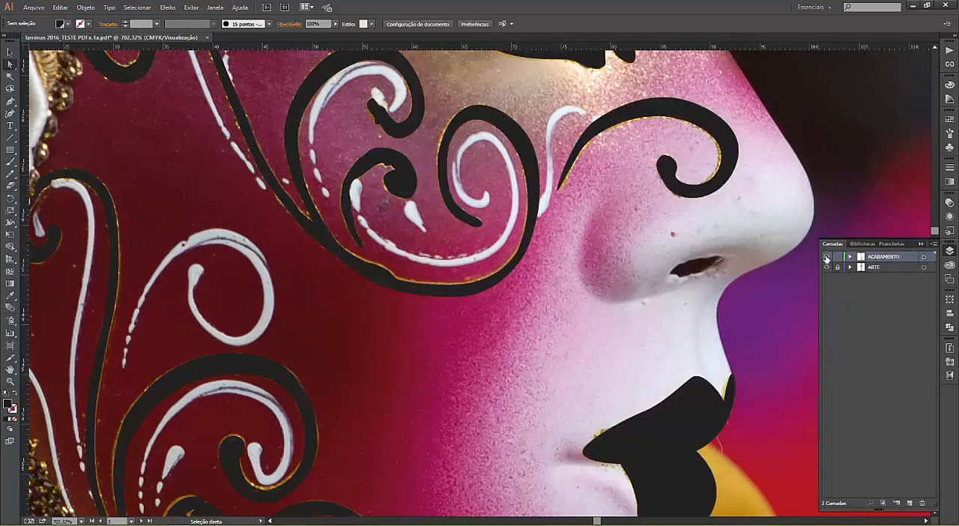
left_click(826, 258)
left_click(826, 257)
left_click(827, 258)
left_click(827, 257)
left_click(827, 258)
left_click(826, 258)
left_click(827, 257)
left_click(827, 258)
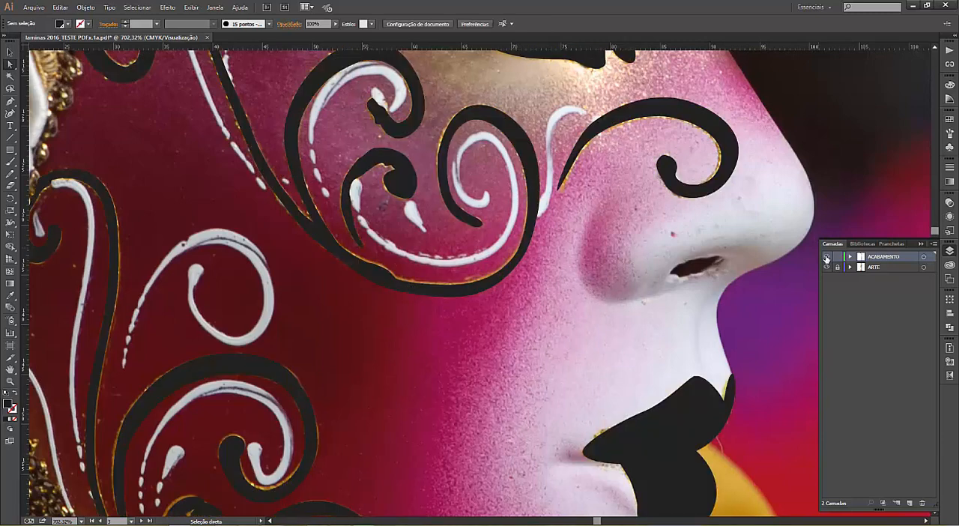
left_click(827, 257)
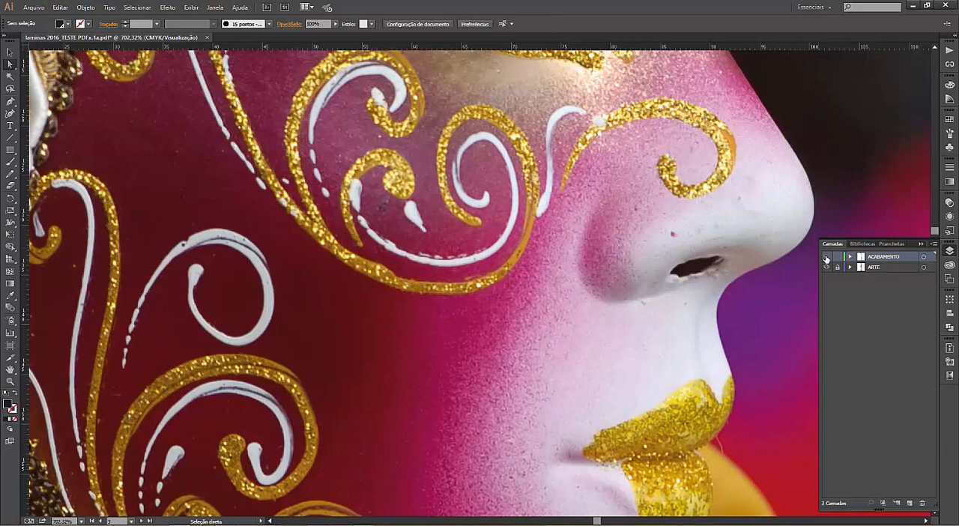
left_click(827, 258)
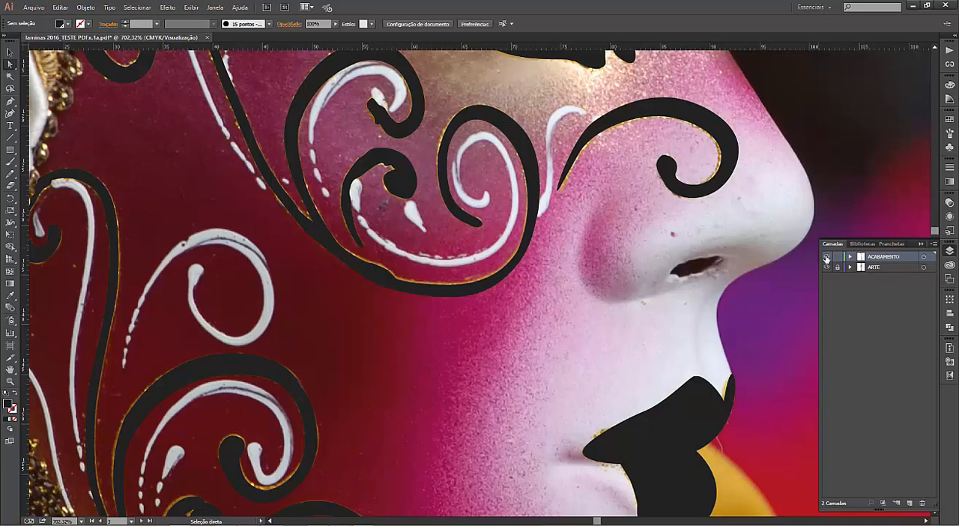
left_click(826, 257)
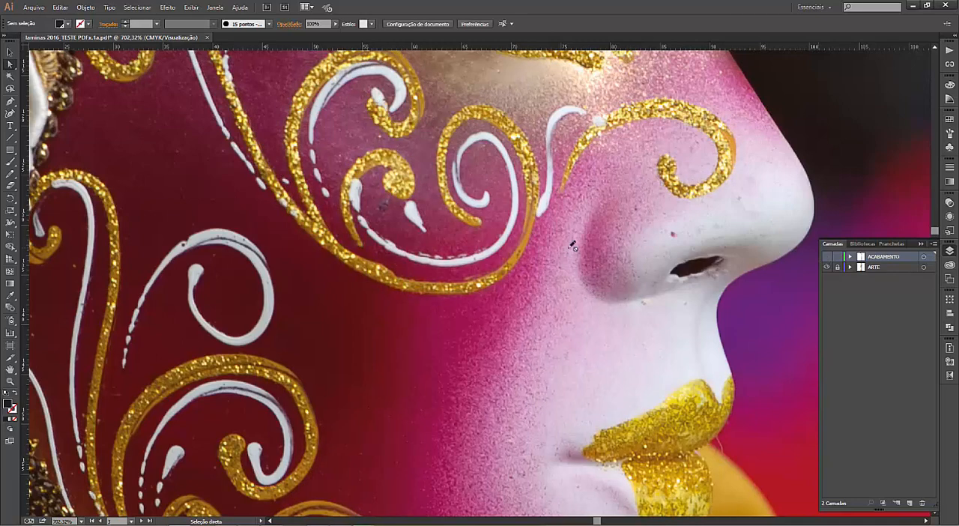
Step: Show the ACABAMENTO layer over the full mask to examine its shapes on the hat, face and bell, and dismiss the e-mail notification
key("ctrl+minus")
key("ctrl+minus")
key("ctrl+minus")
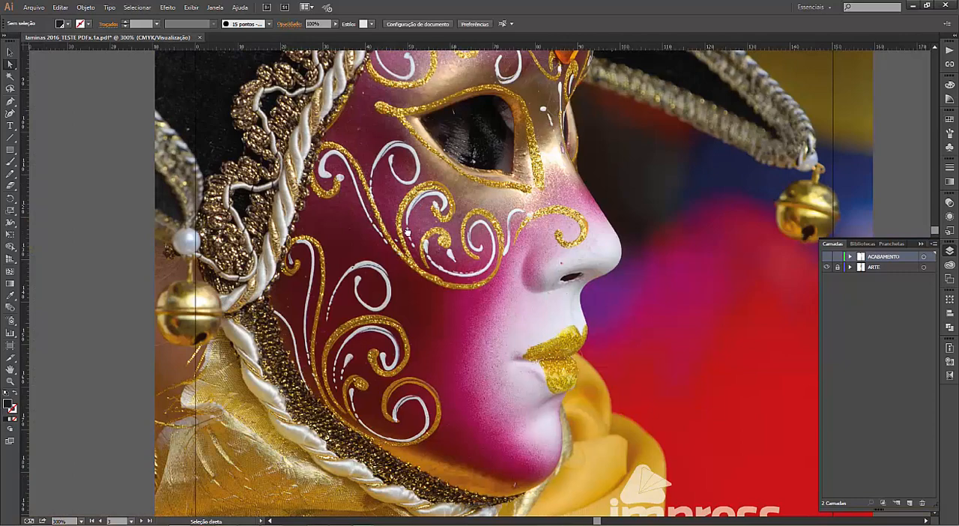
scroll(419, 202, "up", 2)
scroll(409, 246, "up", 2)
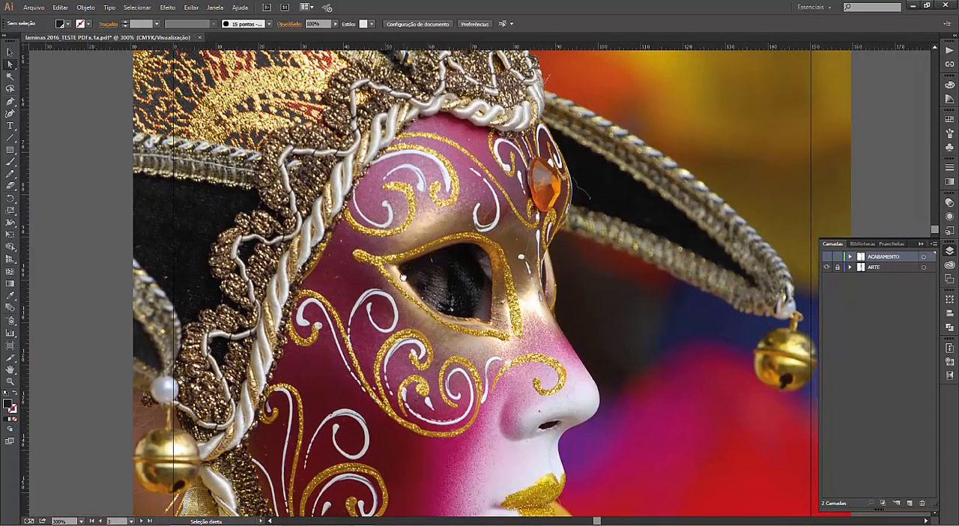
scroll(404, 215, "up", 2)
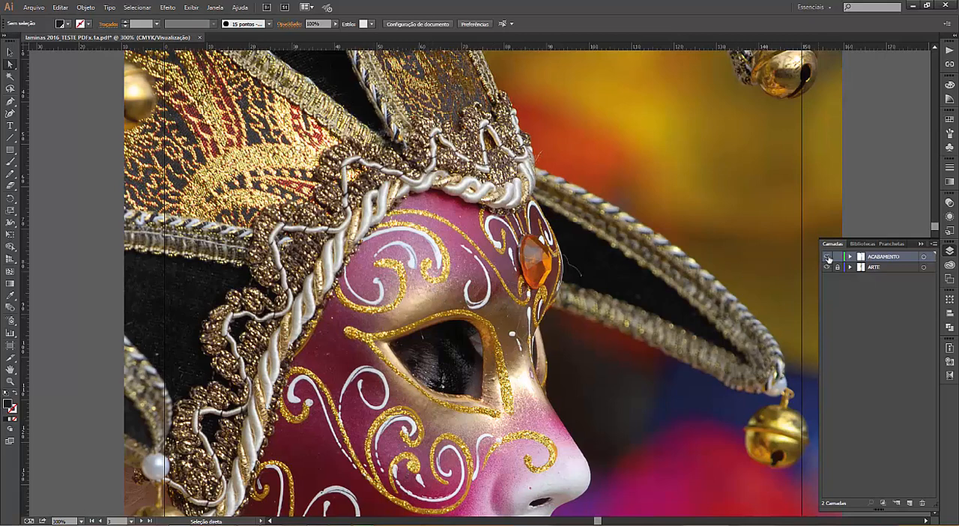
left_click(828, 257)
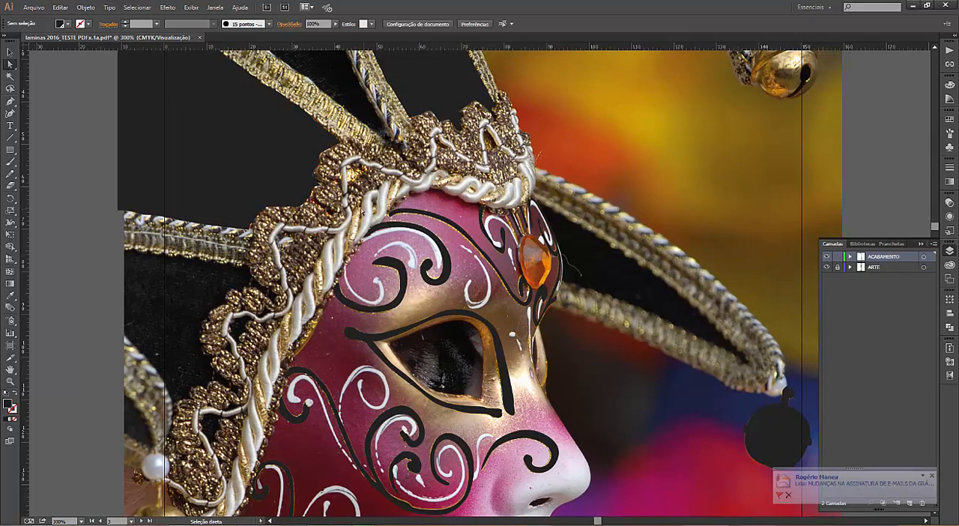
left_click(932, 474)
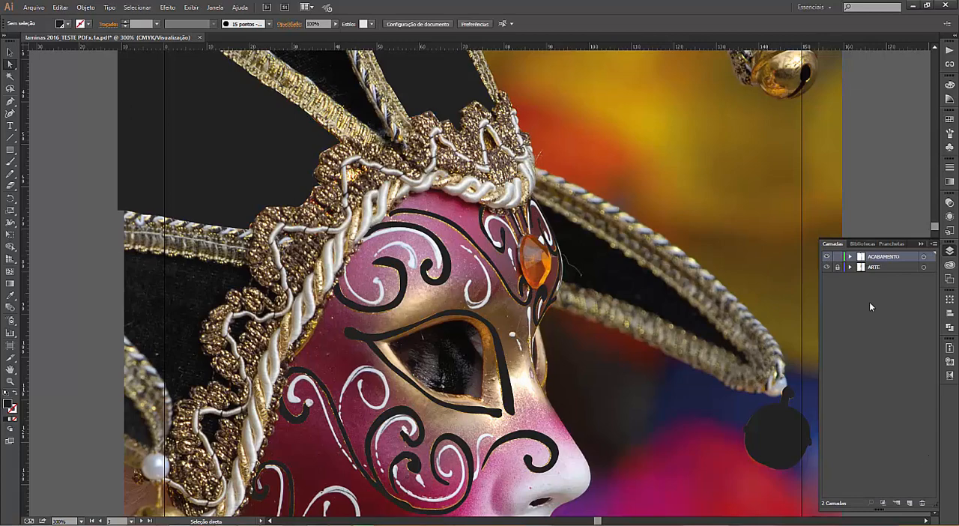
Step: Go to the bridal bouquet artboard and hide the ACABAMENTO layer to view the flowers in full
key("space")
left_click_drag(503, 466, 464, 259)
scroll(486, 358, "down", 5)
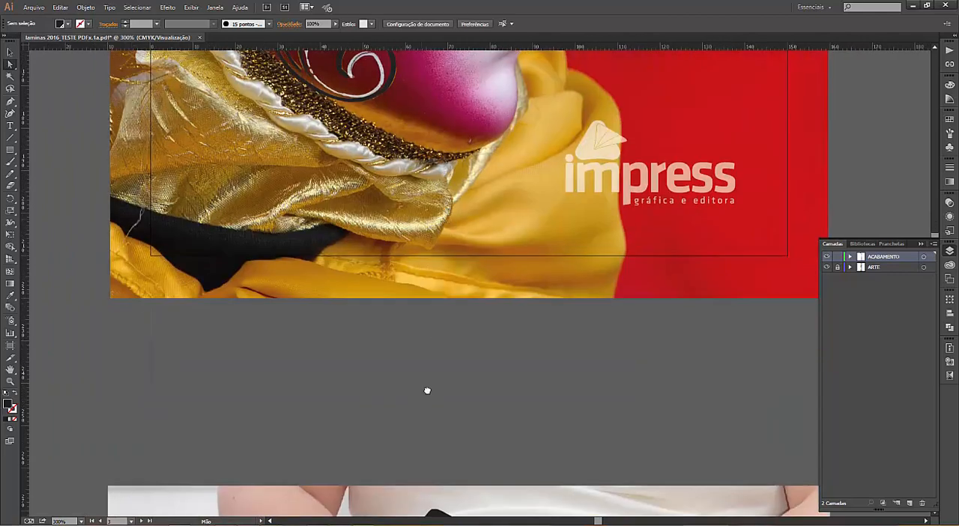
left_click_drag(427, 391, 389, 216)
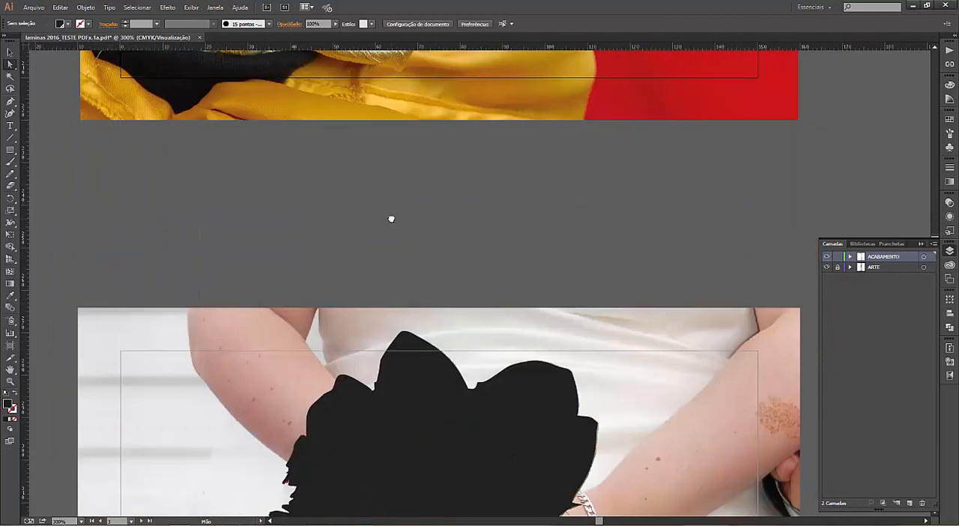
left_click_drag(457, 410, 389, 237)
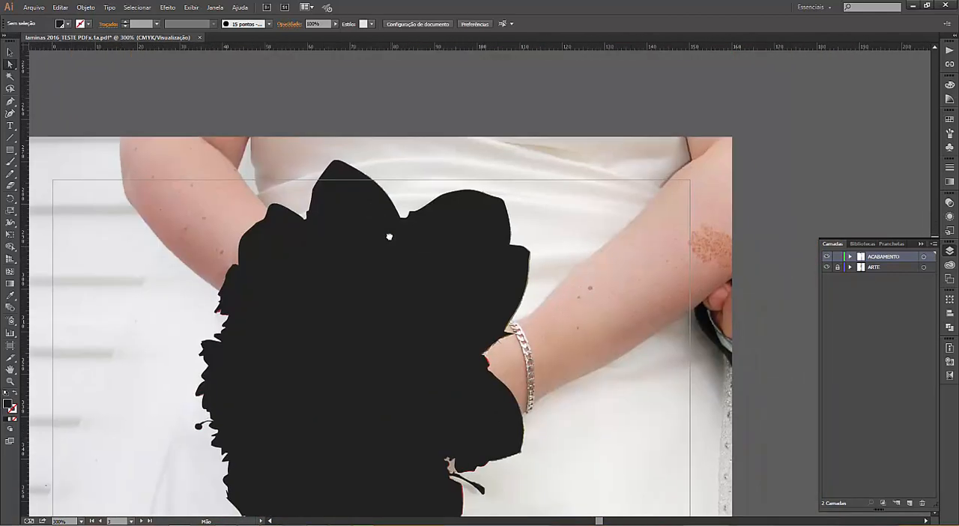
left_click(828, 257)
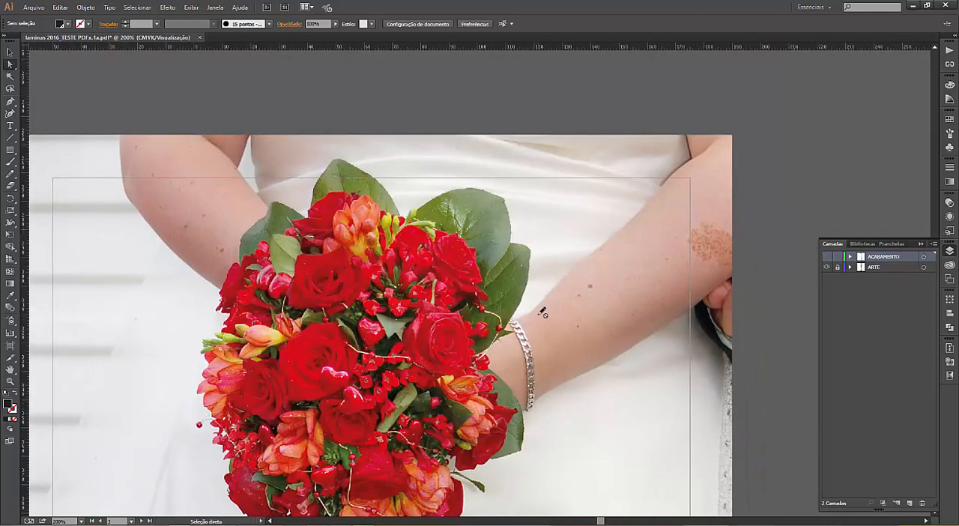
key("ctrl+minus")
key("ctrl+minus")
left_click_drag(461, 373, 462, 314)
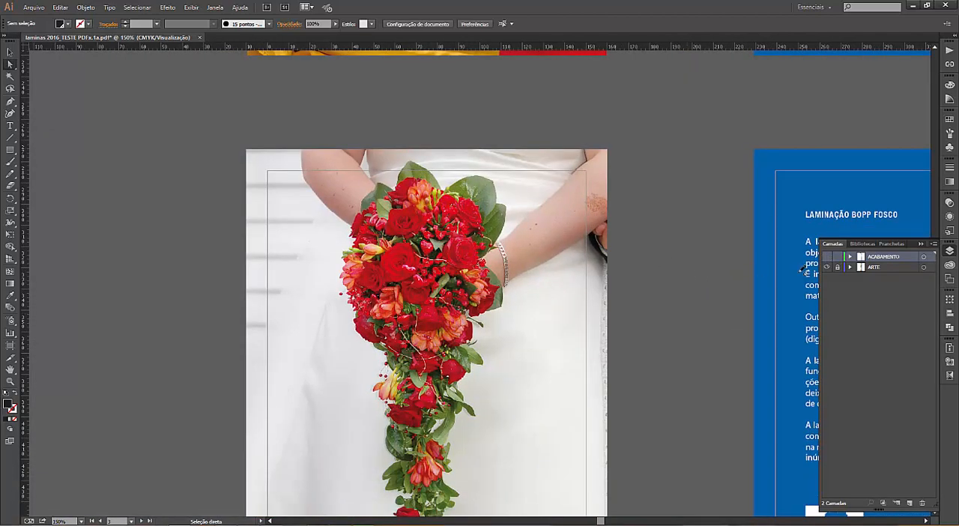
Step: Toggle the ACABAMENTO layer to compare its black silhouette with the bouquet artwork, leaving it visible
left_click(827, 258)
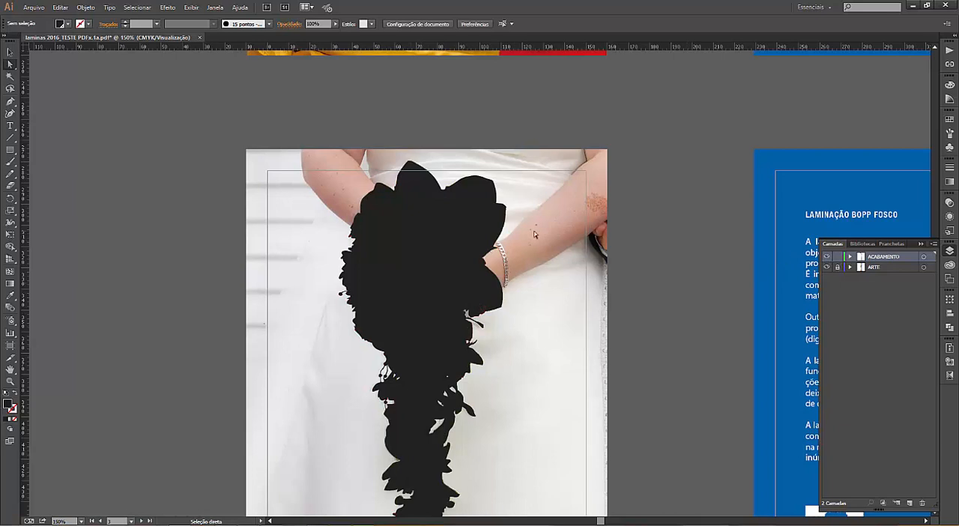
left_click(828, 257)
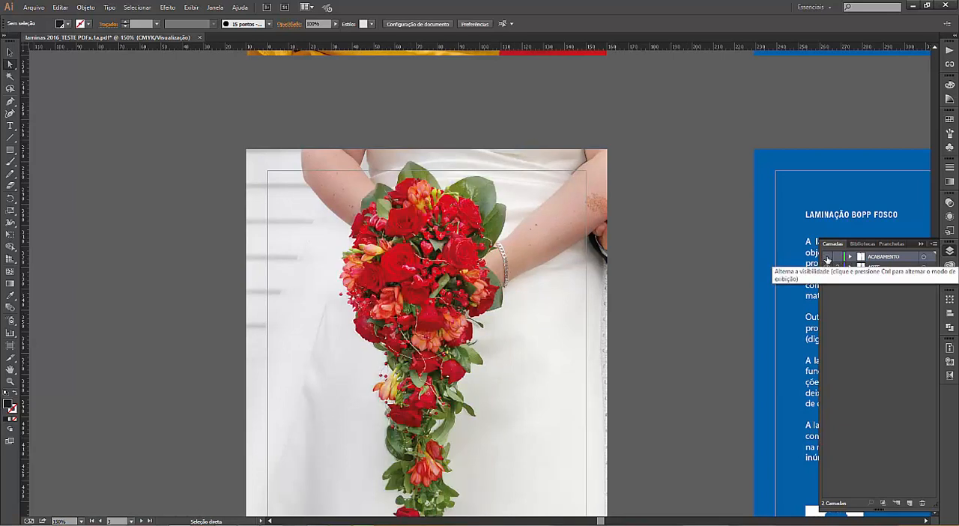
left_click(827, 257)
left_click(827, 257)
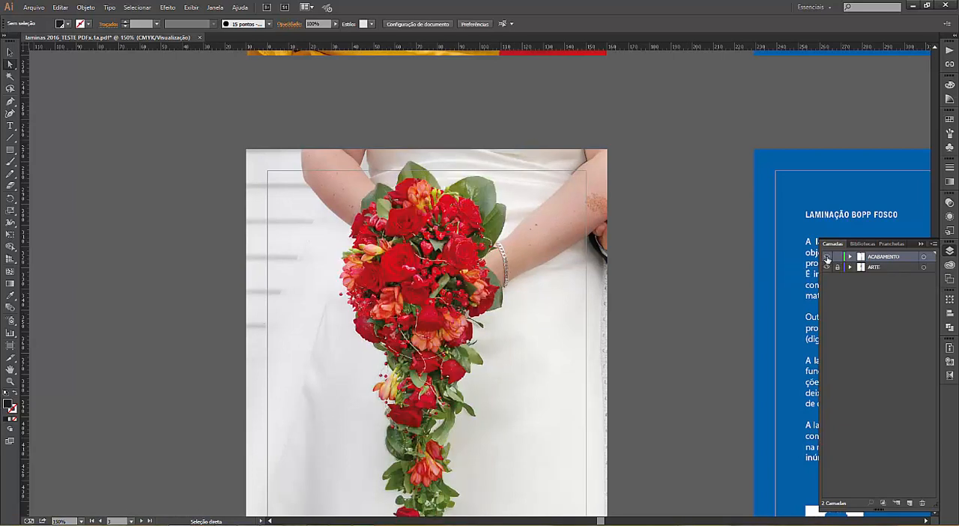
left_click(828, 257)
Step: Go to the frog artboard and toggle the ACABAMENTO layer to compare the black shapes with the frog's body, leaving it hidden
left_click_drag(538, 427, 460, 248)
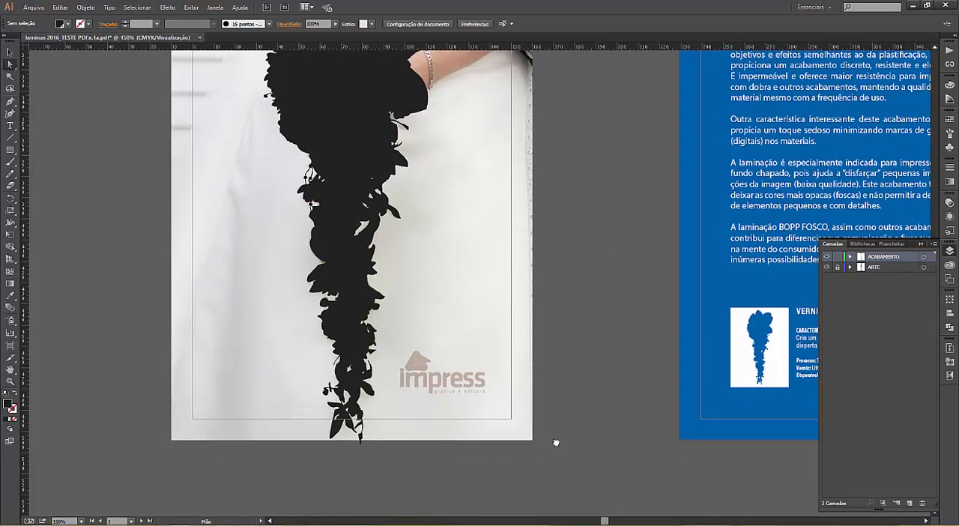
left_click_drag(556, 443, 535, 272)
left_click_drag(562, 427, 567, 255)
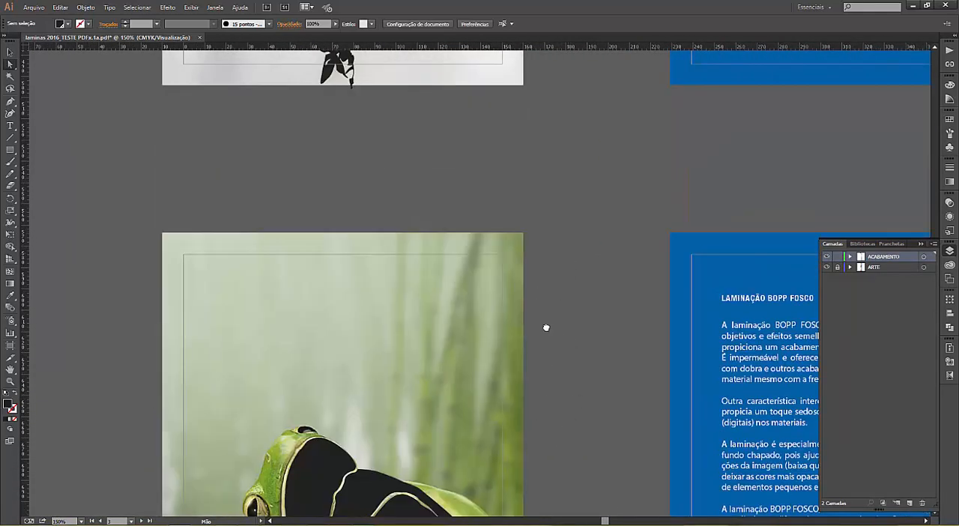
left_click_drag(540, 421, 532, 239)
left_click_drag(535, 358, 556, 304)
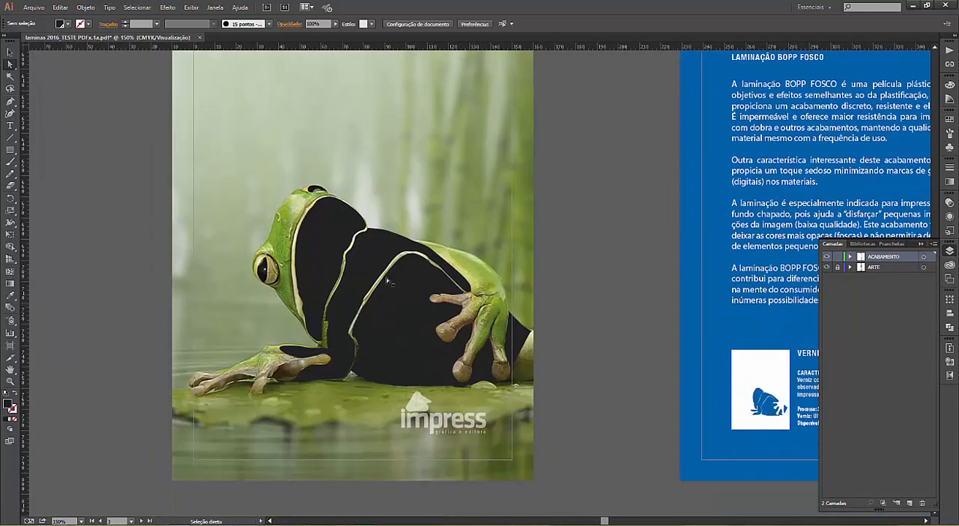
left_click(827, 258)
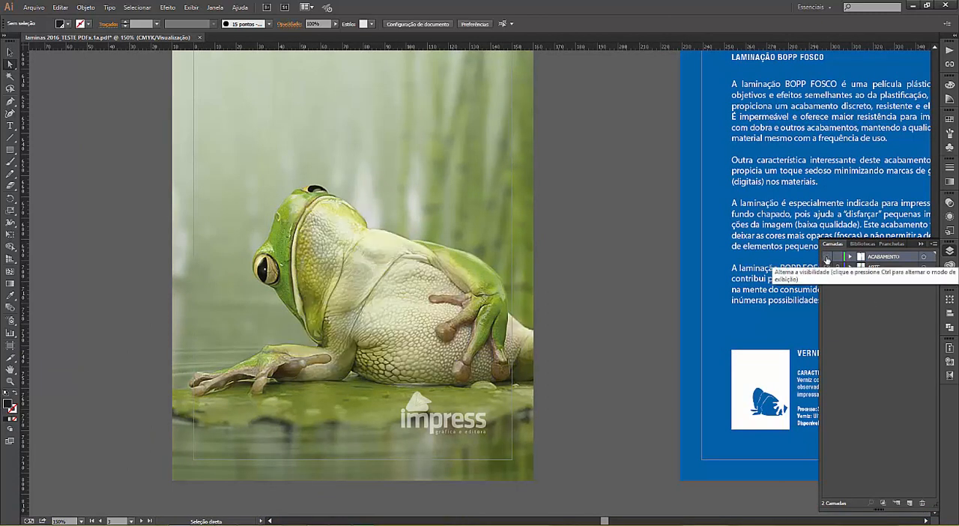
left_click(828, 257)
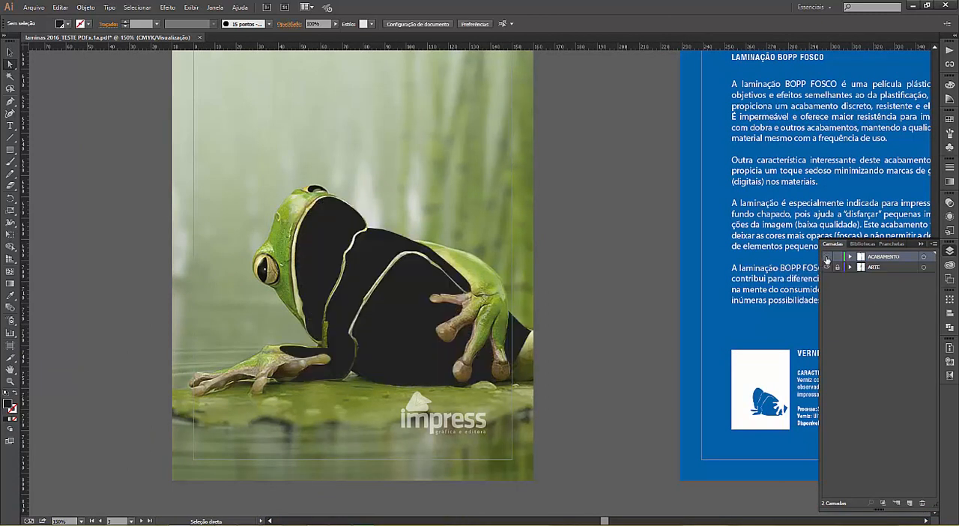
left_click(827, 258)
left_click(828, 258)
left_click(827, 257)
Step: Toggle the ACABAMENTO layer repeatedly up close on the frog's throat, belly and arm to check the varnish areas, leaving it hidden
key("ctrl+plus")
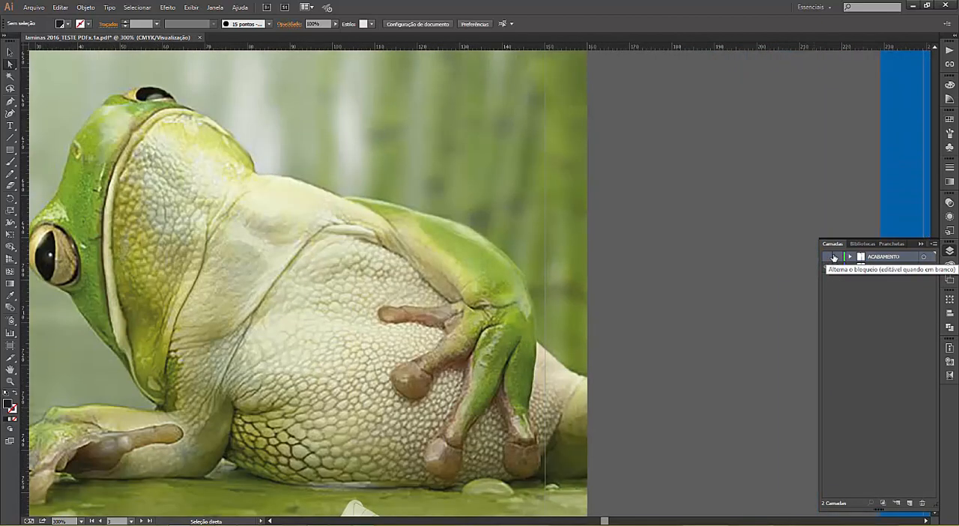
left_click_drag(431, 339, 517, 291)
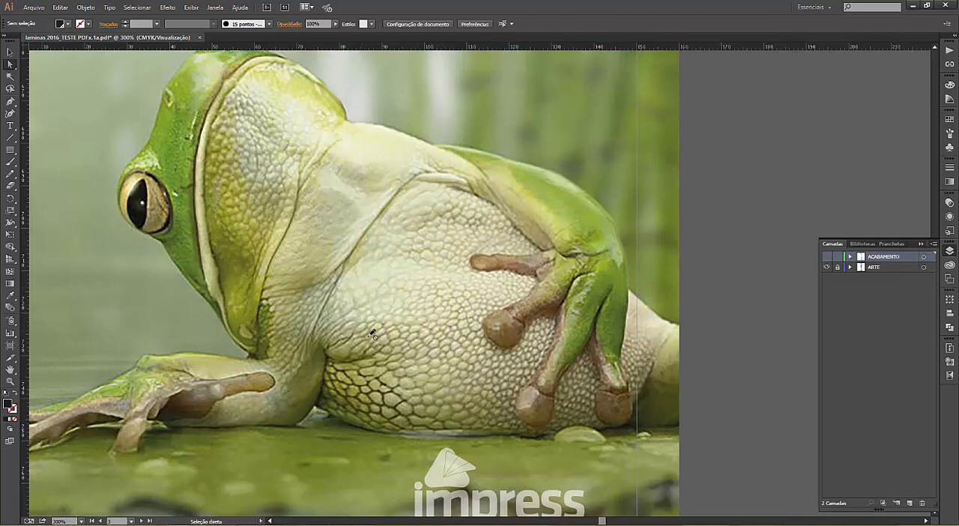
left_click(827, 257)
left_click(827, 258)
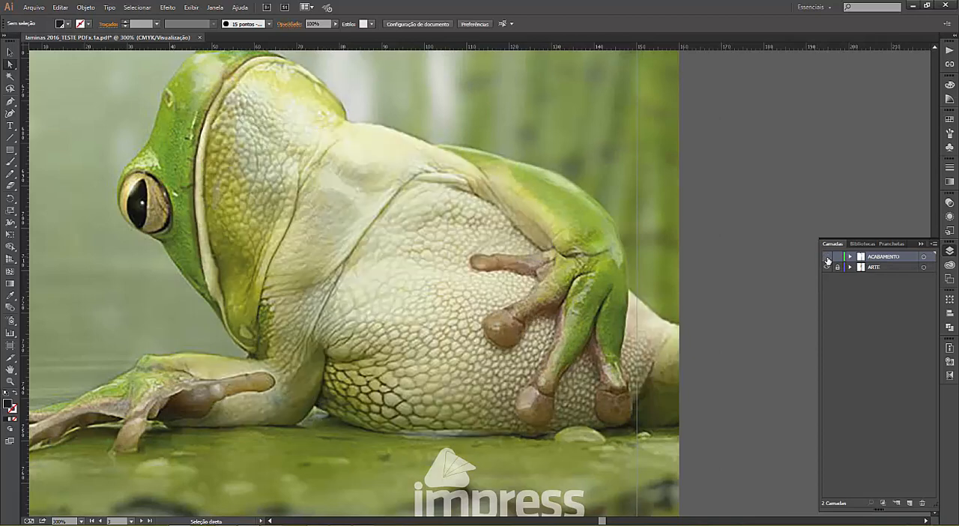
left_click(827, 258)
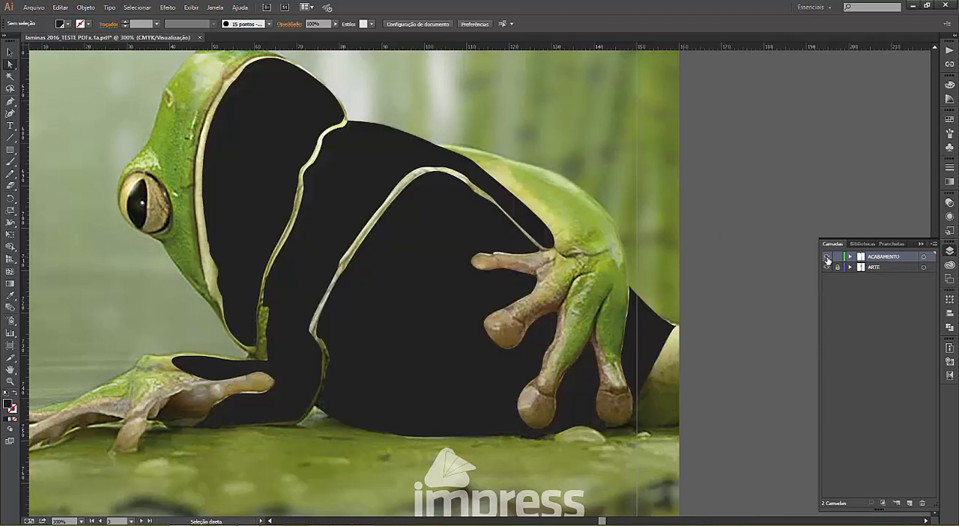
left_click(827, 258)
left_click(827, 257)
left_click(827, 258)
left_click(828, 258)
left_click(827, 258)
left_click(827, 257)
left_click(827, 260)
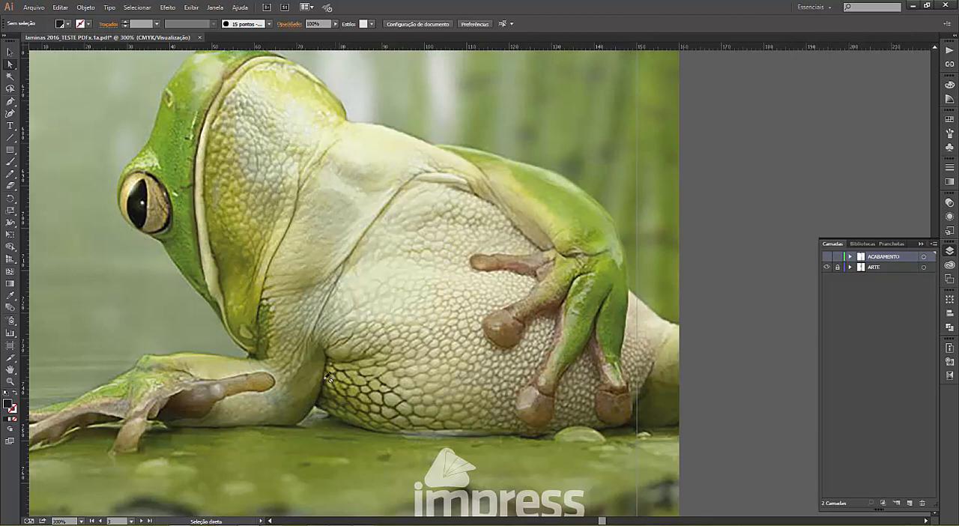
left_click(826, 257)
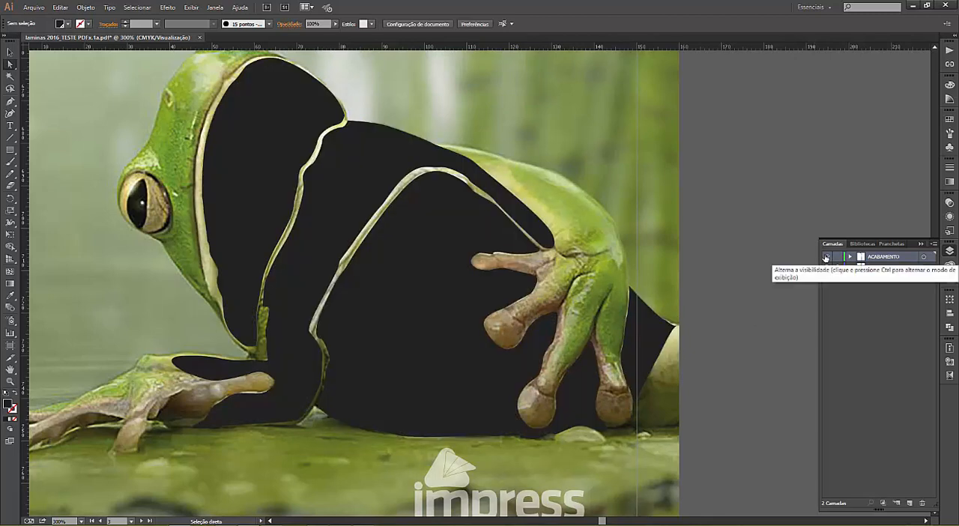
left_click(827, 258)
left_click(827, 258)
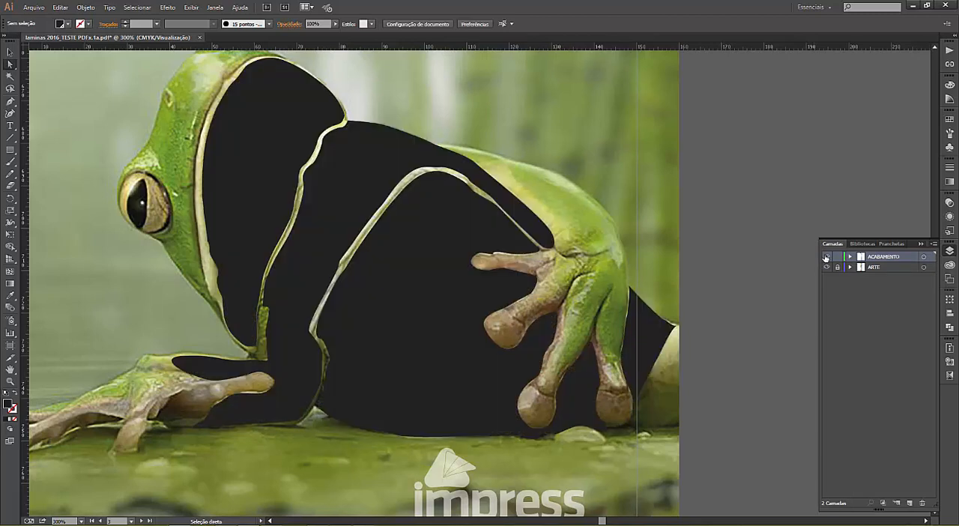
left_click(826, 258)
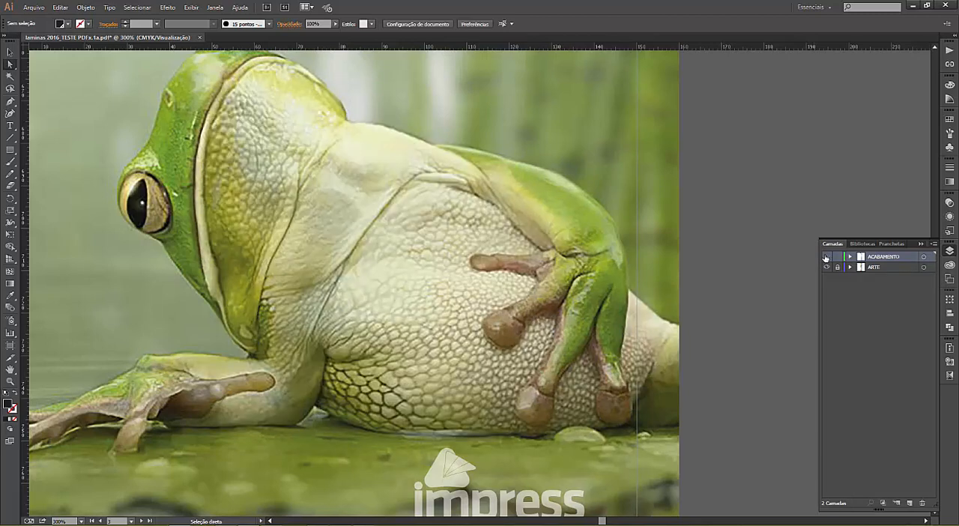
Step: Create a new layer named TESTE MODELO above ACABAMENTO and lock the ACABAMENTO layer
key("ctrl+minus")
key("ctrl+minus")
key("ctrl+minus")
key("ctrl+minus")
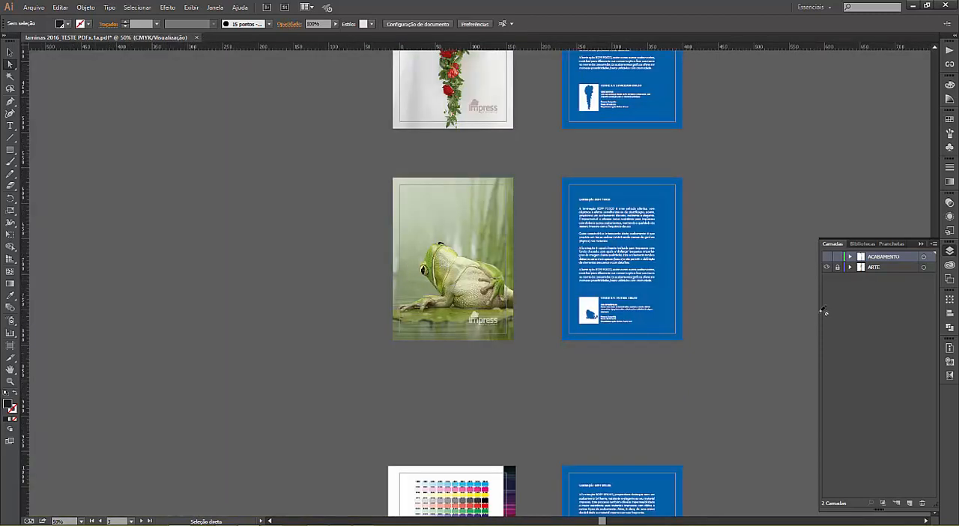
key("z")
left_click(10, 52)
key("z")
left_click_drag(385, 232, 506, 345)
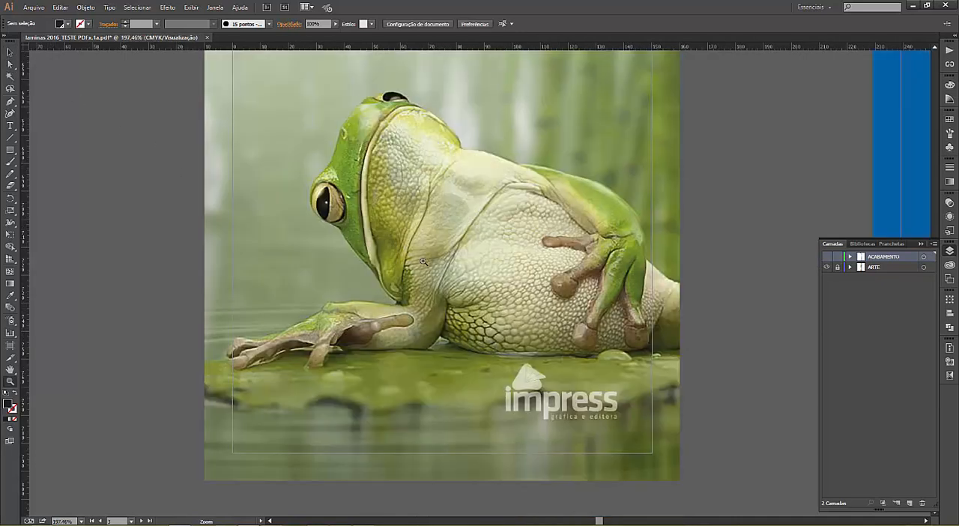
left_click(910, 503)
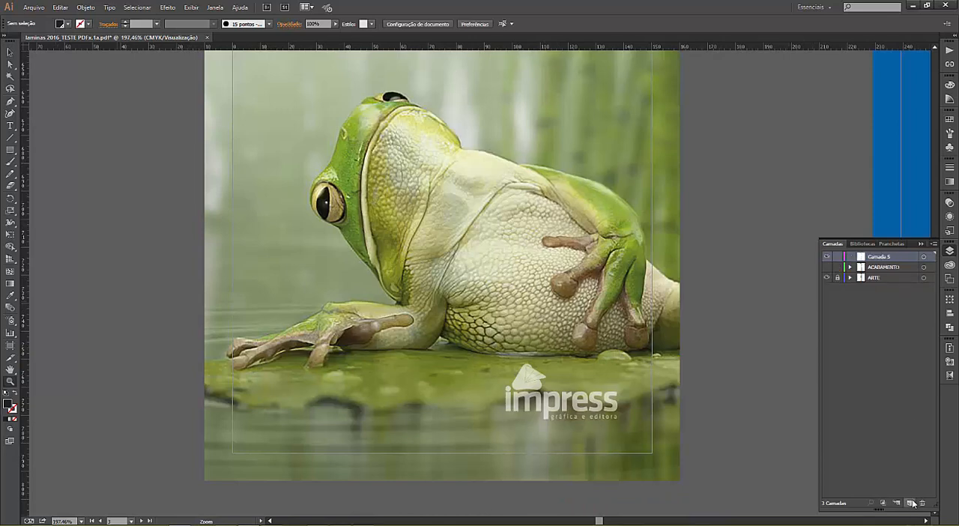
double_click(881, 256)
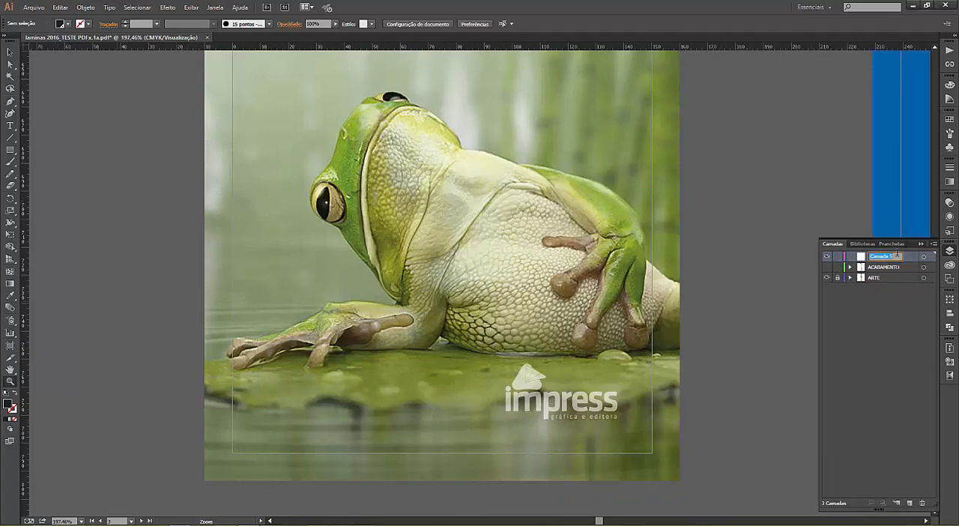
type("TE")
type("STE MODELO")
key("Return")
Step: Start a Pen tool path on the TESTE MODELO layer, tracing the lower throat edge along the frog's pale jaw line
left_click(10, 102)
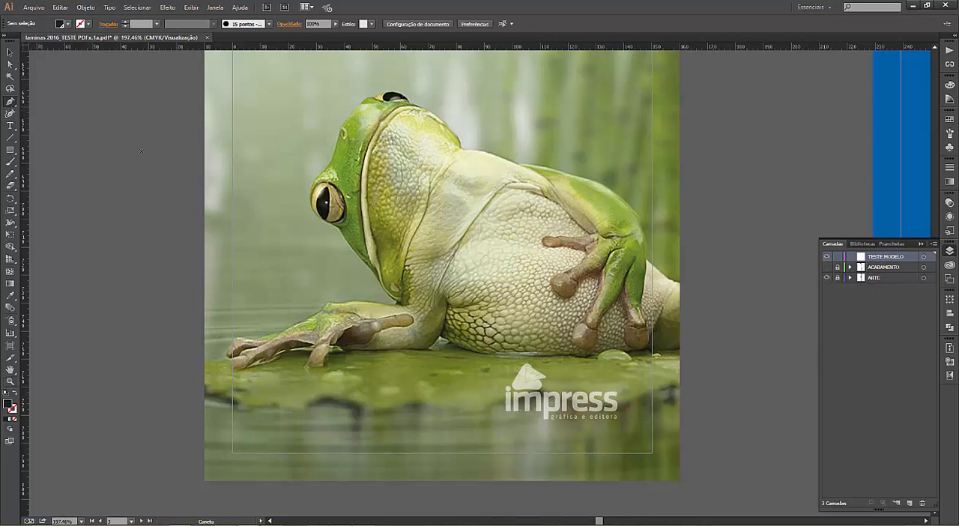
left_click(9, 114)
left_click(9, 101)
key("ctrl+plus")
key("ctrl+plus")
key("ctrl+plus")
key("ctrl+plus")
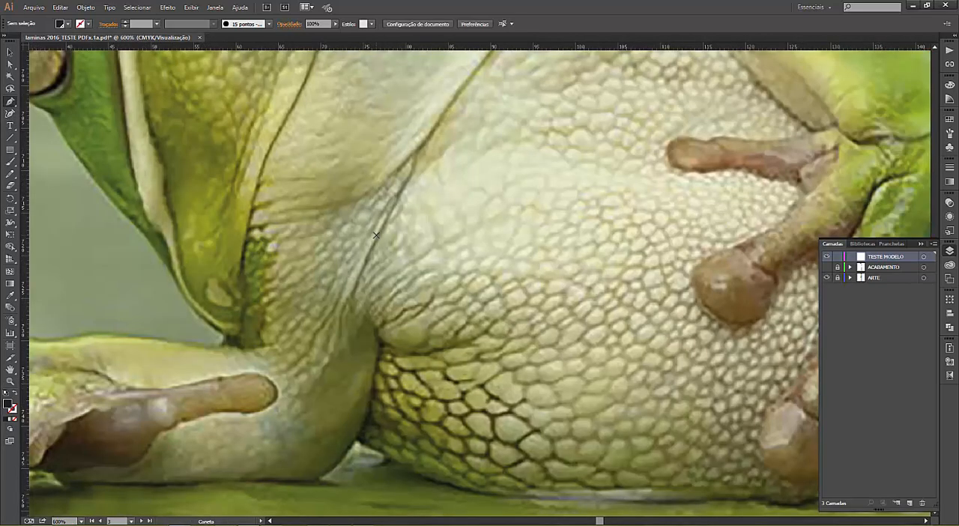
left_click_drag(376, 233, 376, 352)
left_click_drag(227, 269, 278, 274)
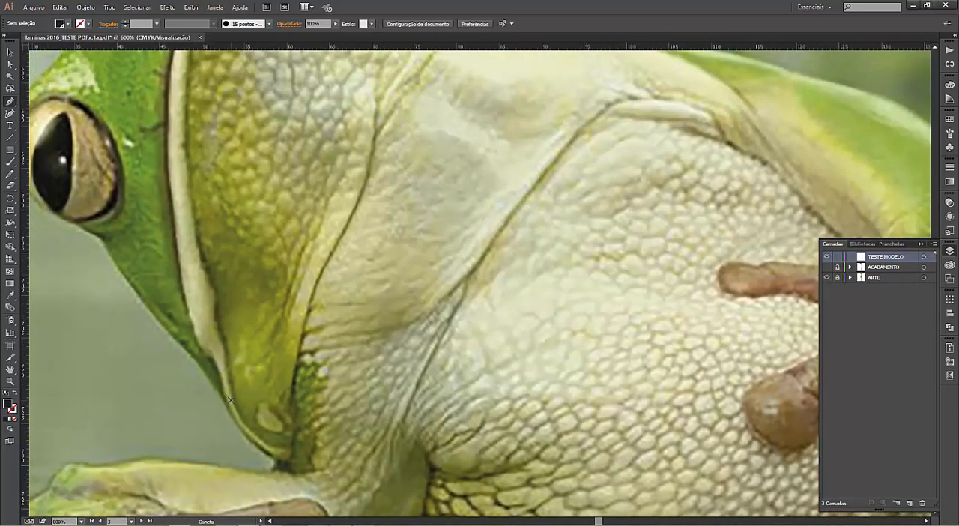
left_click_drag(228, 378, 222, 346)
left_click_drag(215, 304, 218, 301)
left_click(217, 297)
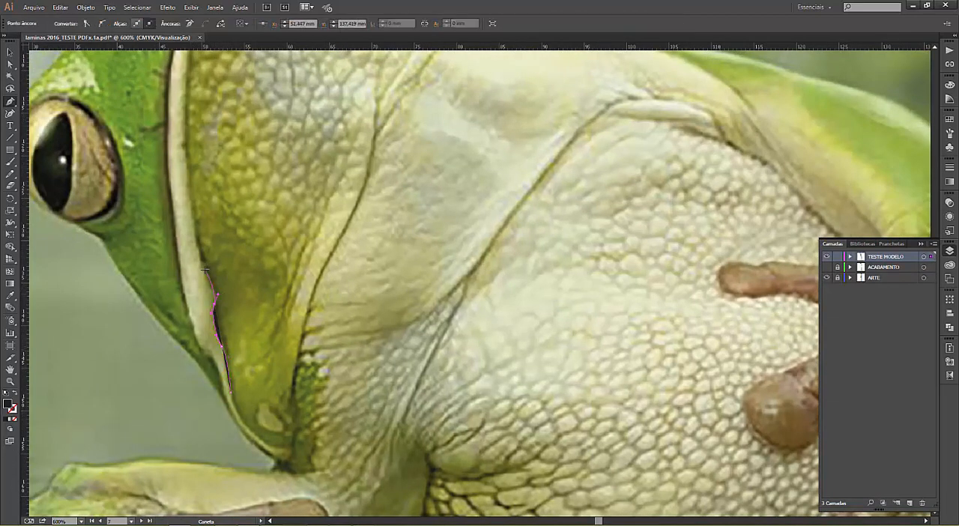
Step: Continue the Pen tool path on the TESTE MODELO layer up the pale jaw line to the upper throat
left_click(201, 261)
left_click(191, 217)
left_click_drag(187, 153, 189, 115)
left_click(189, 111)
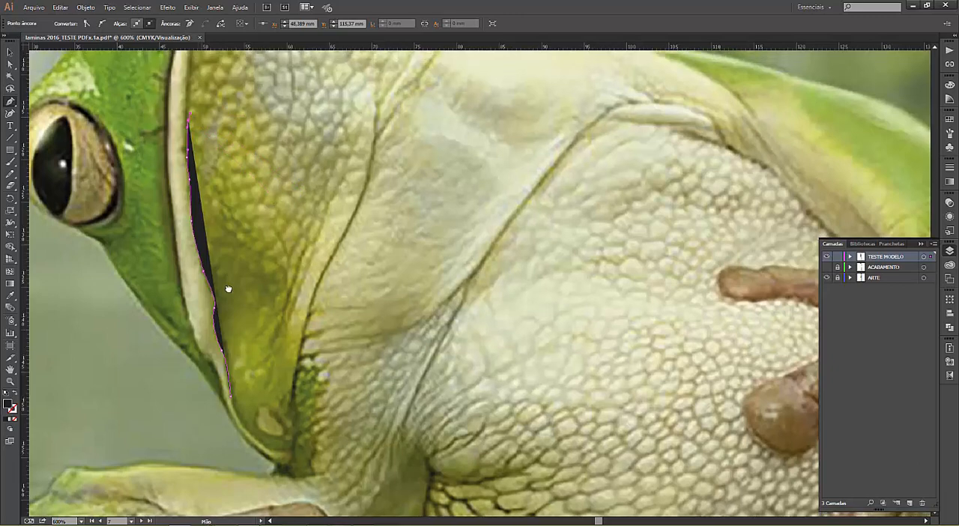
scroll(221, 299, "up", 5)
left_click_drag(216, 282, 214, 274)
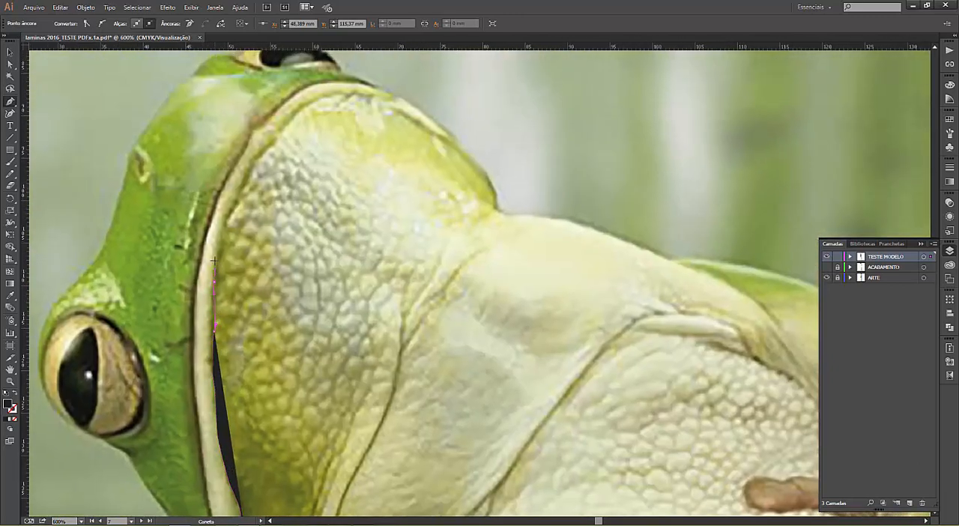
left_click(217, 223)
left_click(232, 210)
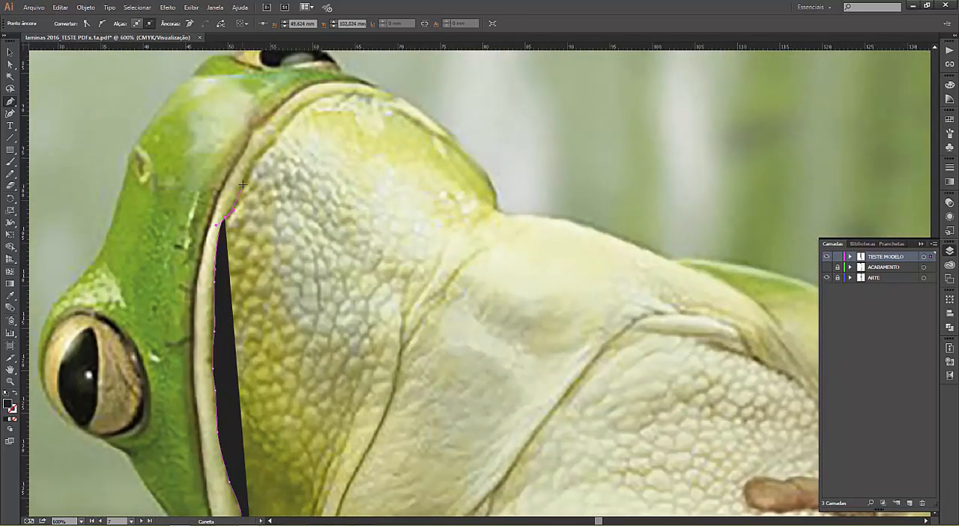
left_click(245, 183)
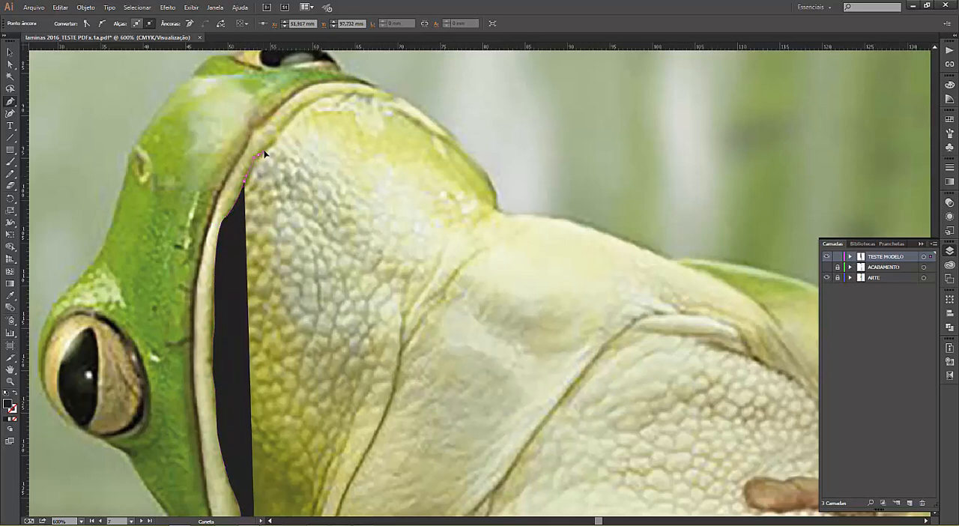
left_click(260, 154)
Step: Trace the sample shape over the top of the throat and along the shoulder to the green edge of the back
left_click_drag(277, 139, 585, 228)
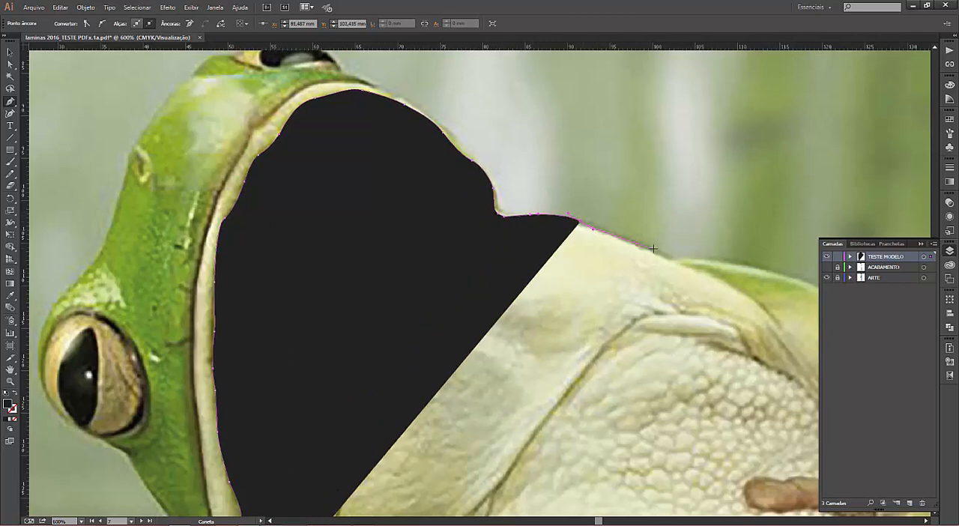
left_click_drag(654, 253, 527, 182)
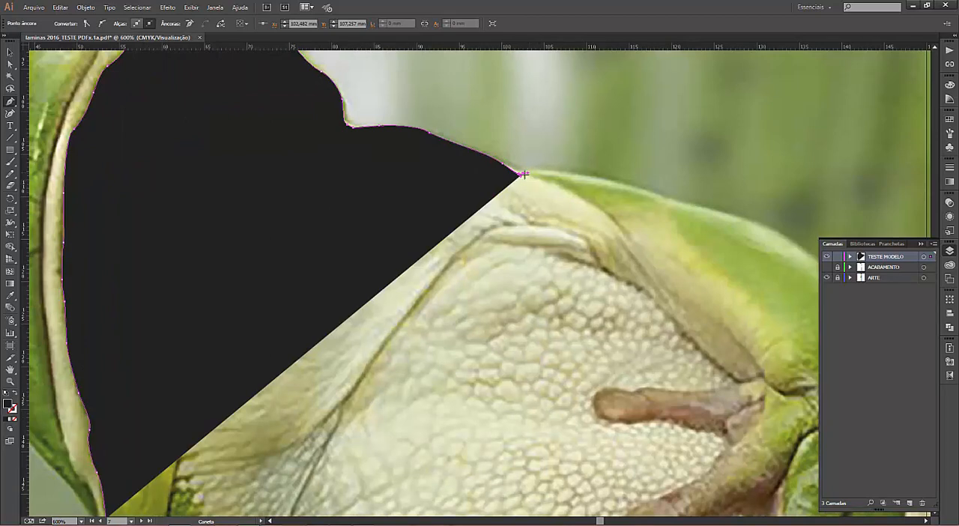
left_click(518, 178)
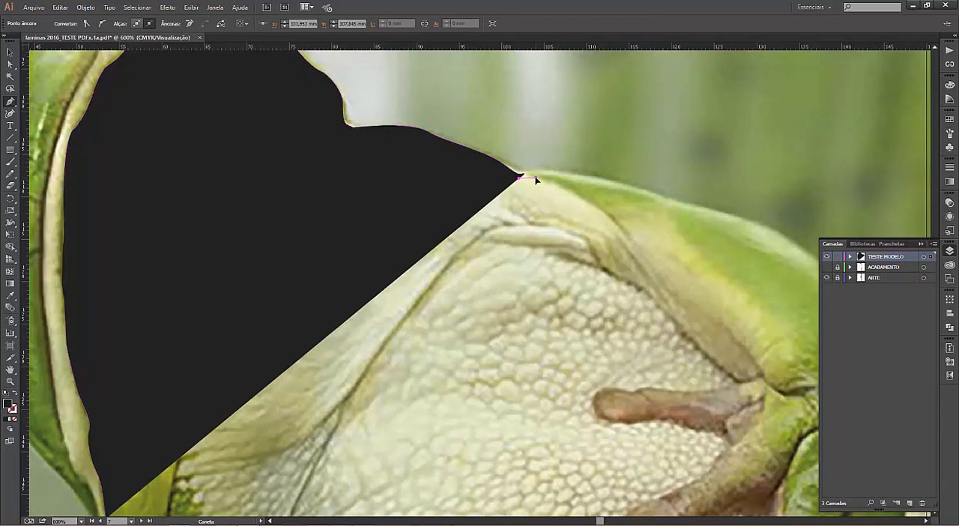
left_click(534, 179)
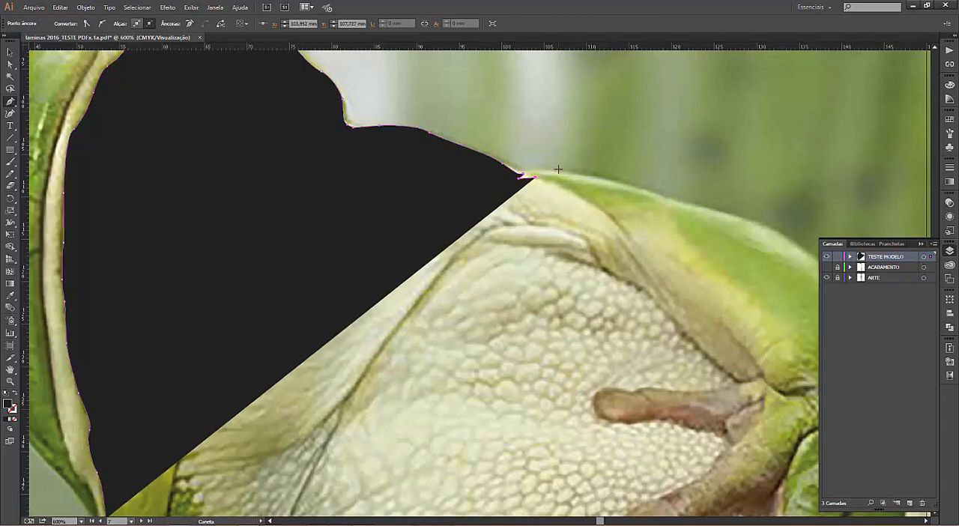
Step: Delete the black sample shape traced over the frog's throat
key("v")
key("ctrl+minus")
key("ctrl+minus")
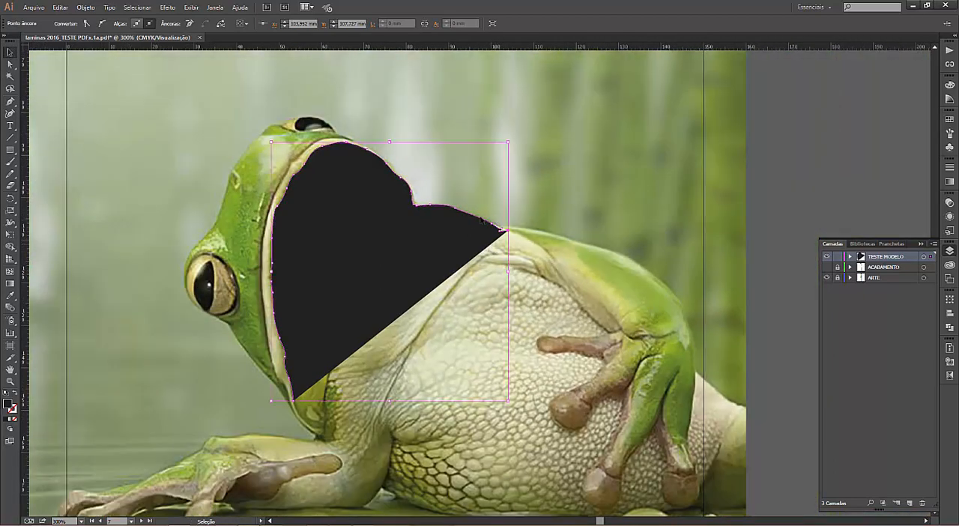
left_click(447, 243)
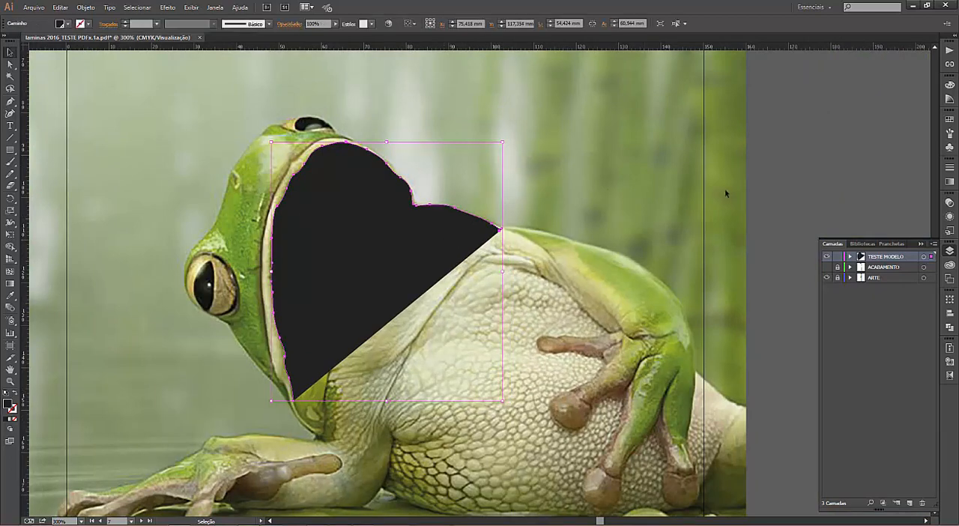
left_click_drag(356, 244, 355, 242)
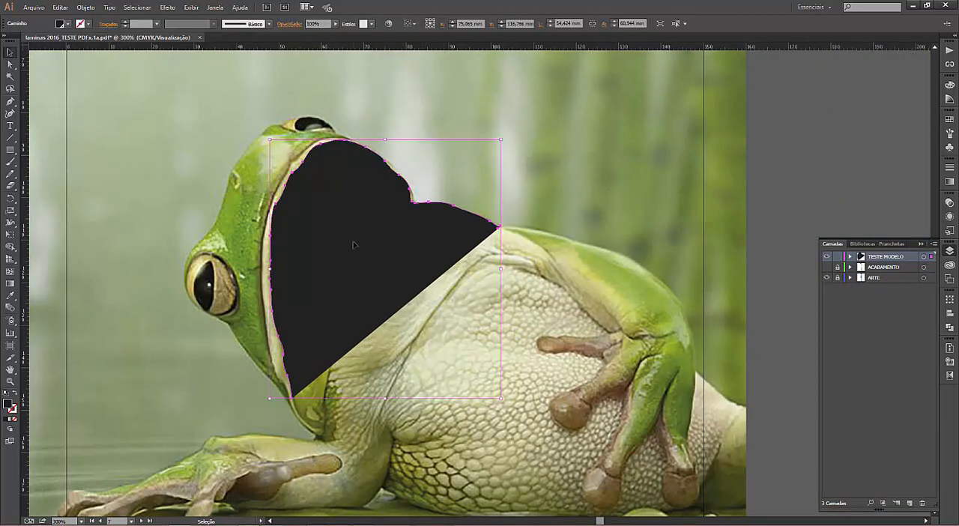
key("Delete")
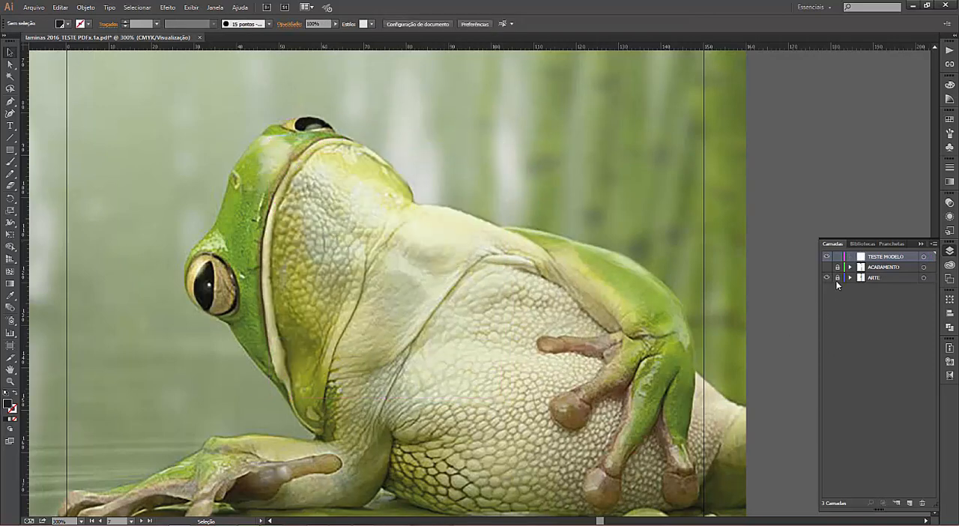
Step: Unlock the ARTE layer, select the frog image and open its linked sapo.jpg in Photoshop, leaving the missing colour profile unmanaged
left_click(860, 278)
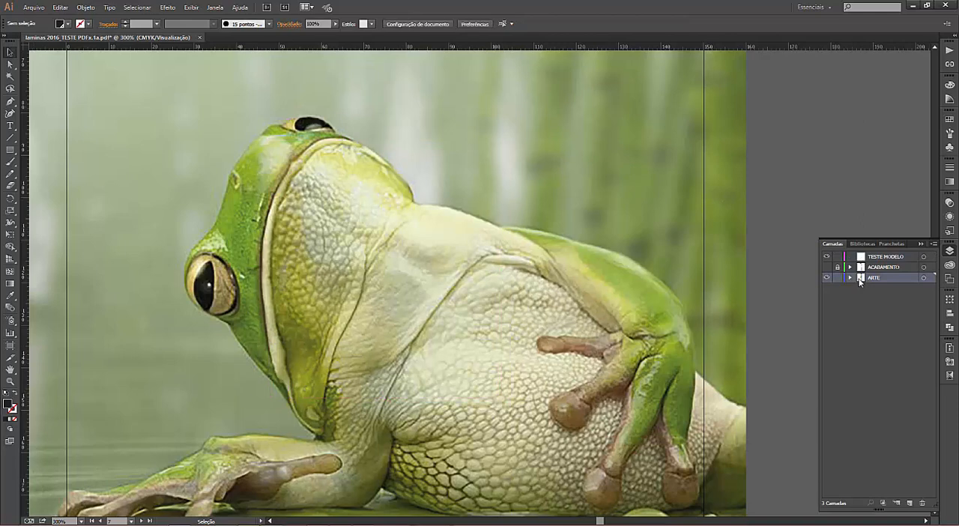
left_click(609, 318)
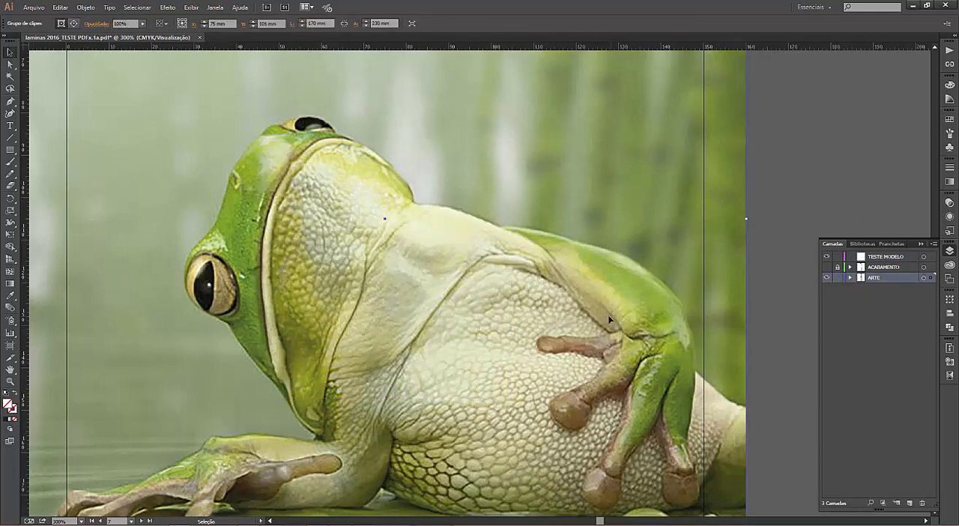
left_click(950, 64)
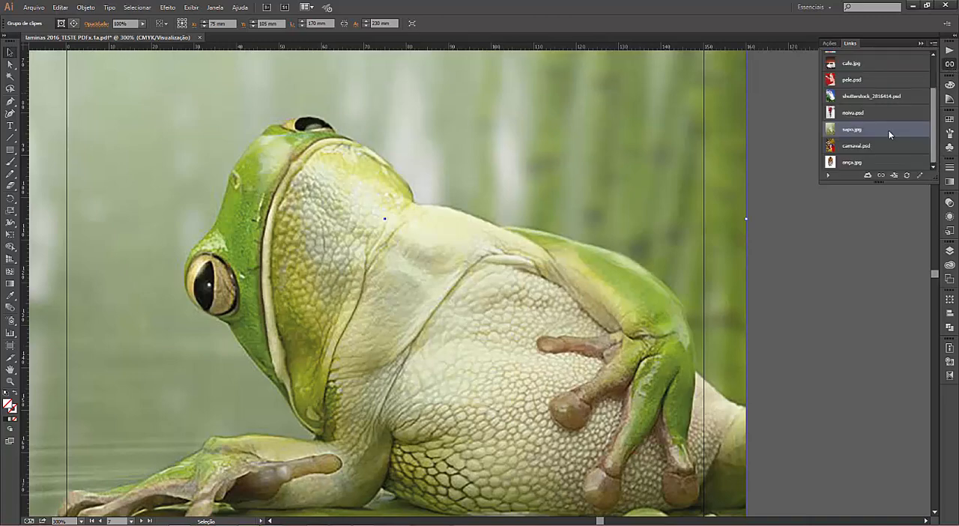
left_click(920, 176)
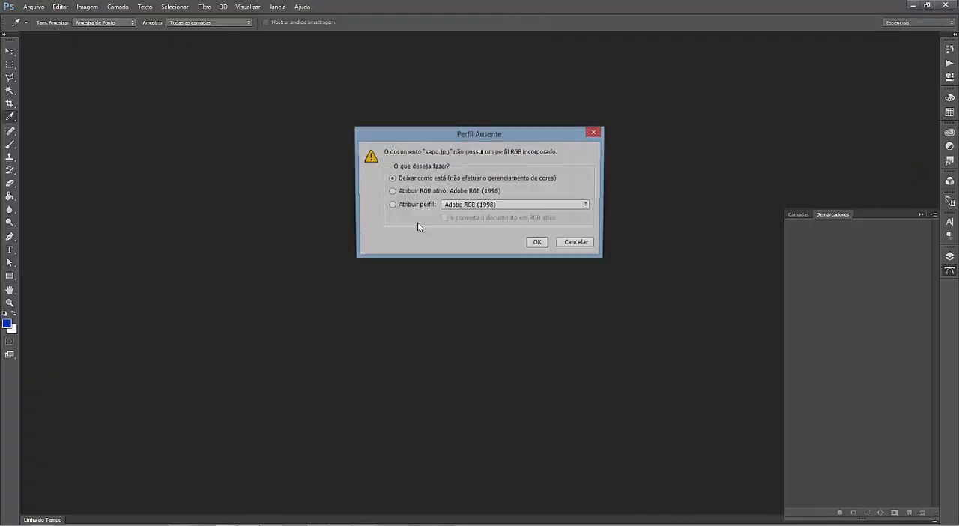
left_click(538, 243)
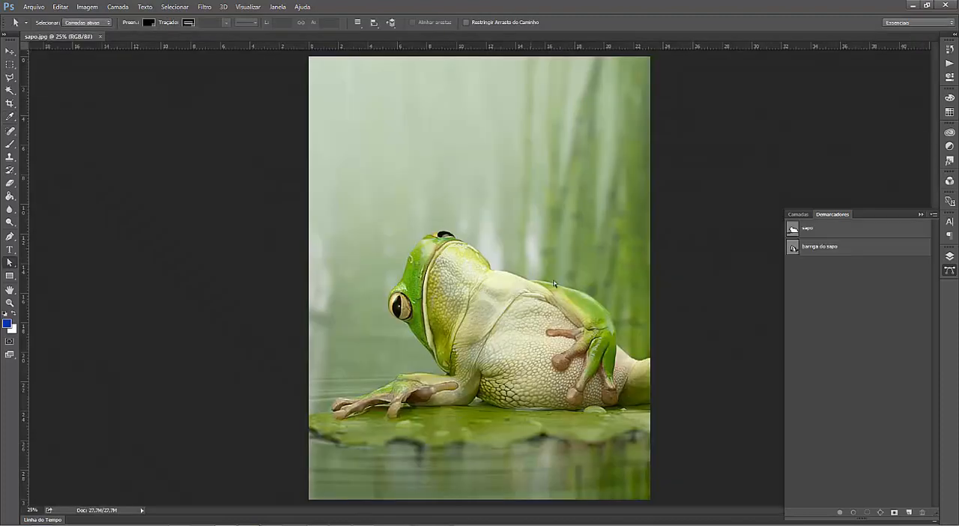
Step: Examine the saved paths barriga do sapo and sapo up close on the frog, and check the image's layers
key("ctrl+plus")
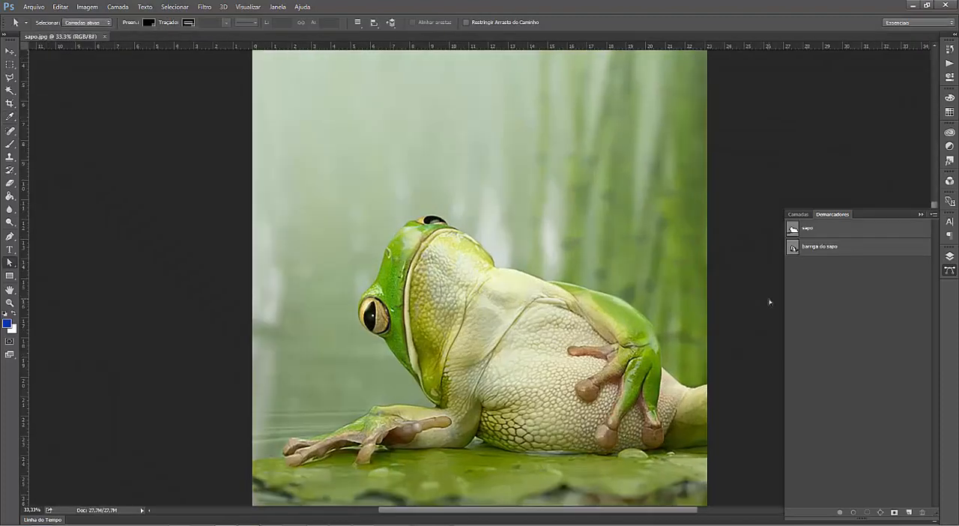
key("ctrl+plus")
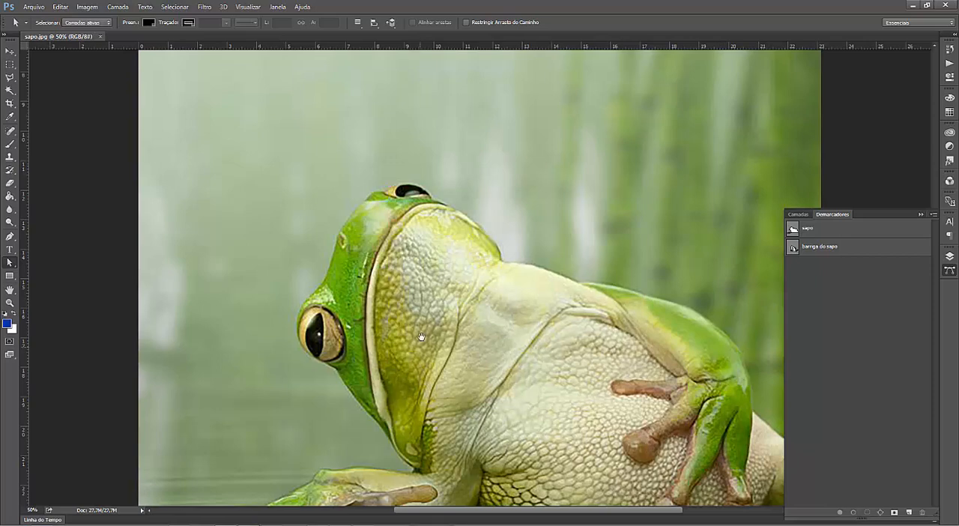
left_click_drag(416, 348, 299, 237)
key("ctrl+plus")
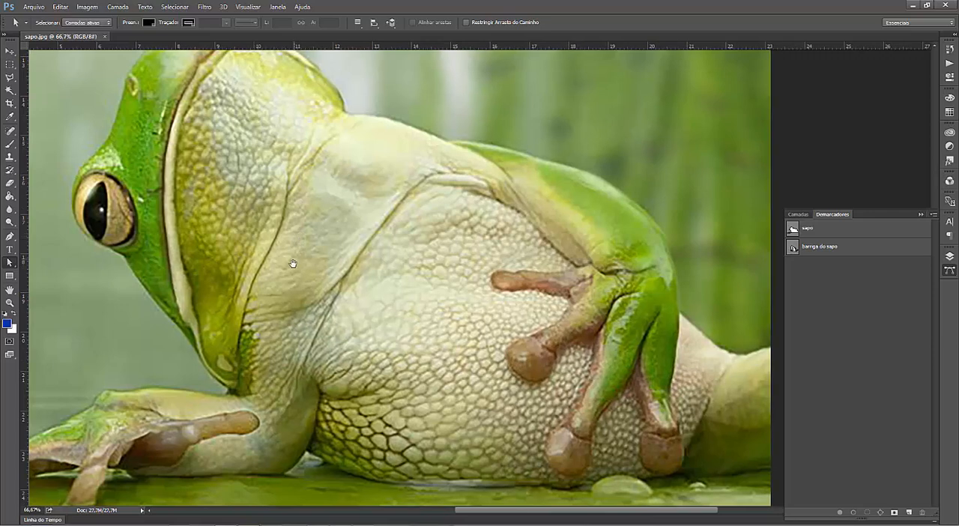
left_click_drag(299, 238, 289, 275)
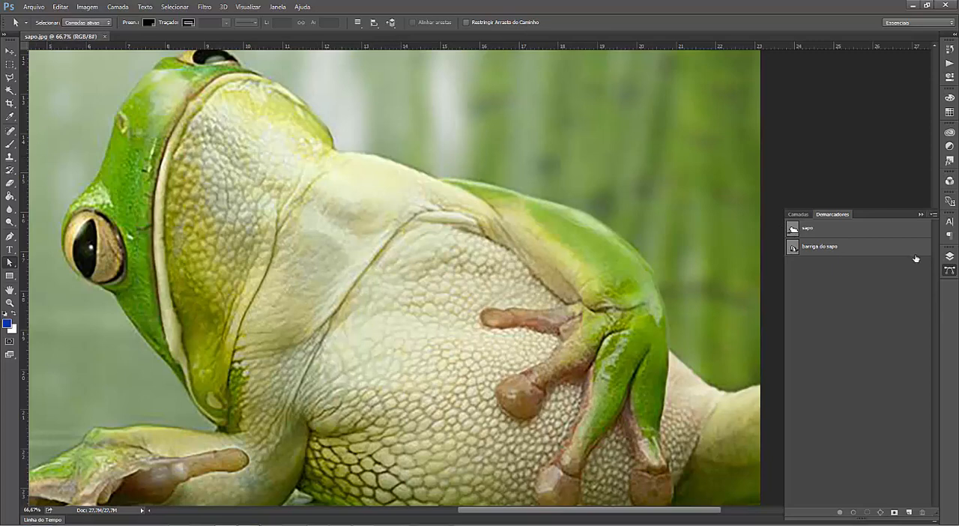
left_click(815, 249)
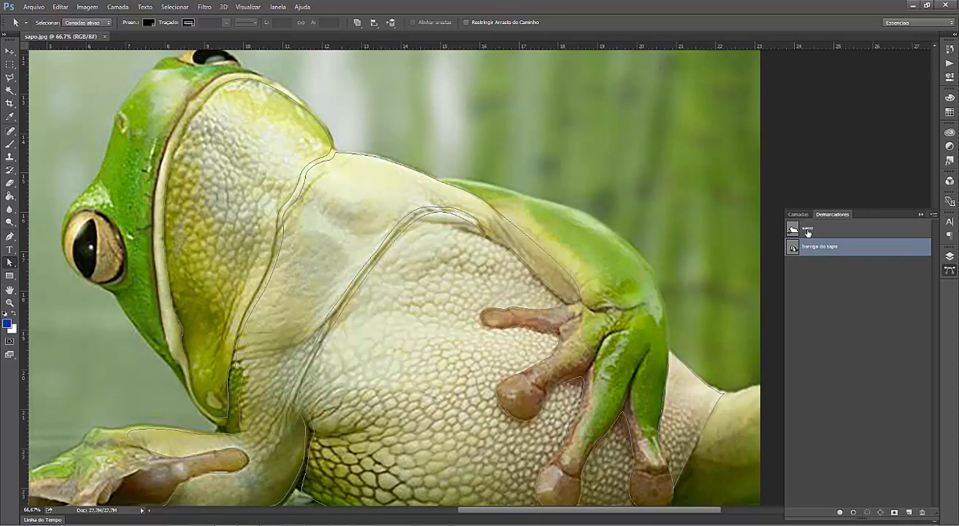
left_click(808, 233)
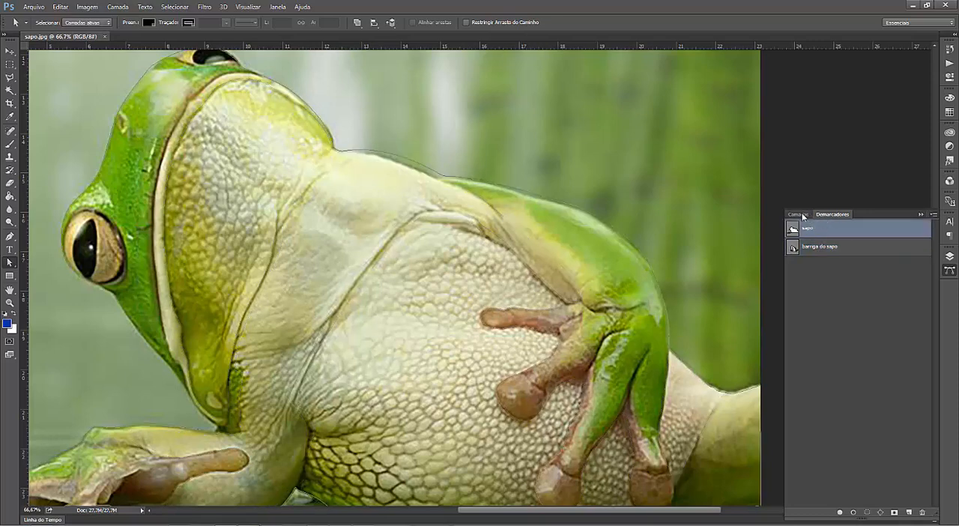
left_click(800, 215)
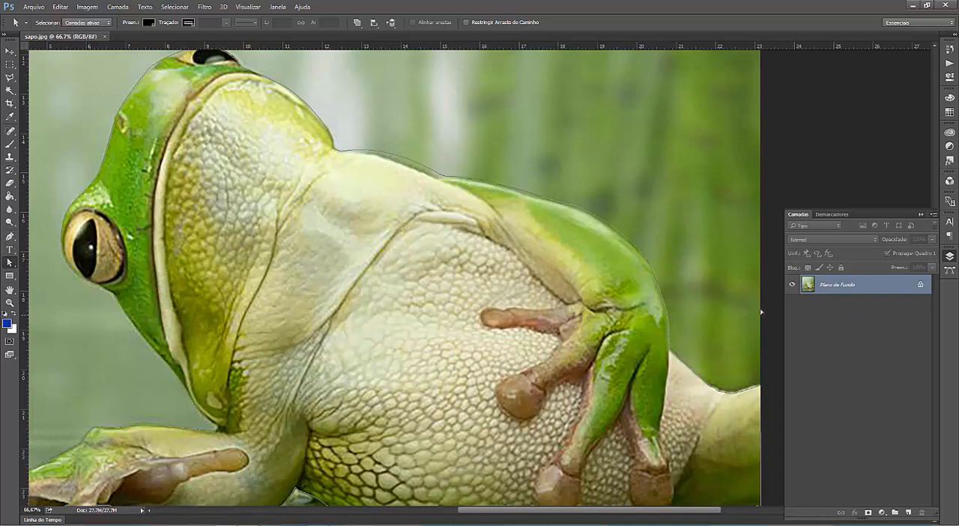
left_click(830, 215)
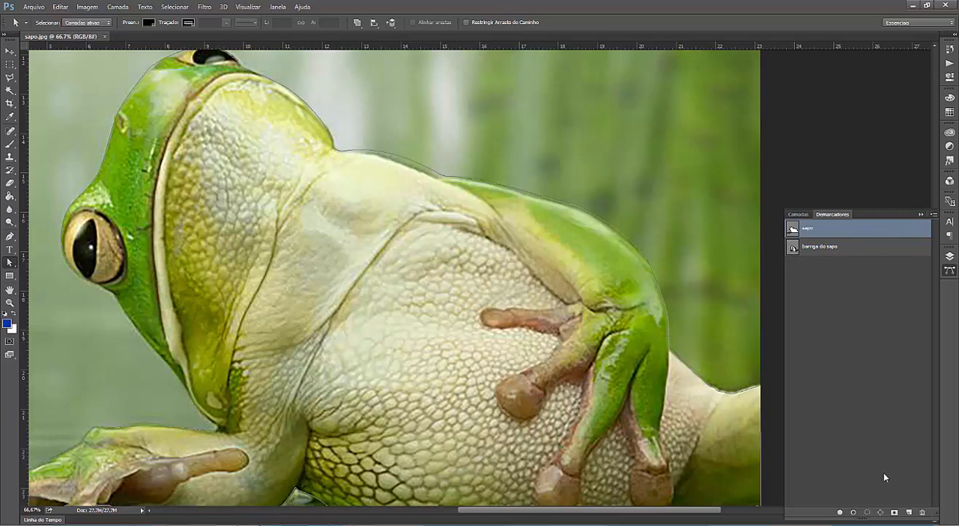
Step: Create a new path named SAPO TESTE
left_click(933, 215)
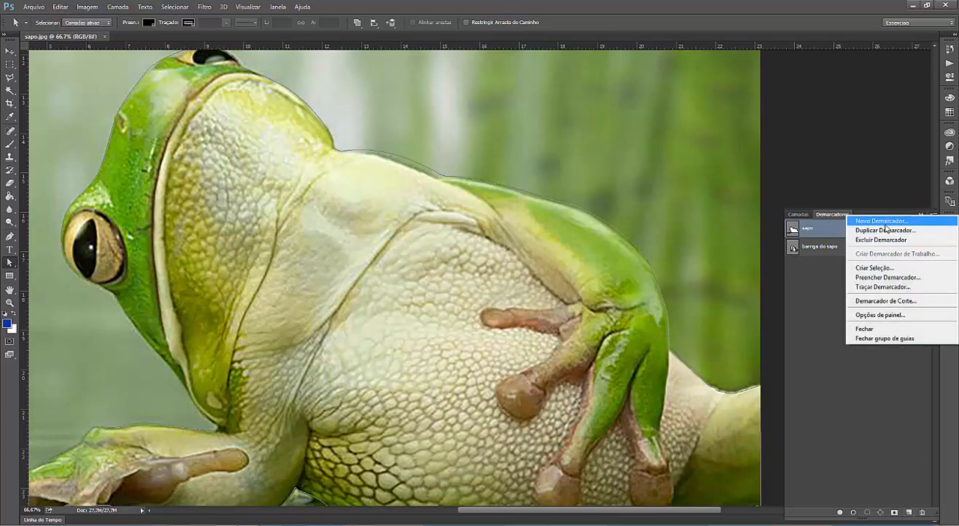
left_click(882, 221)
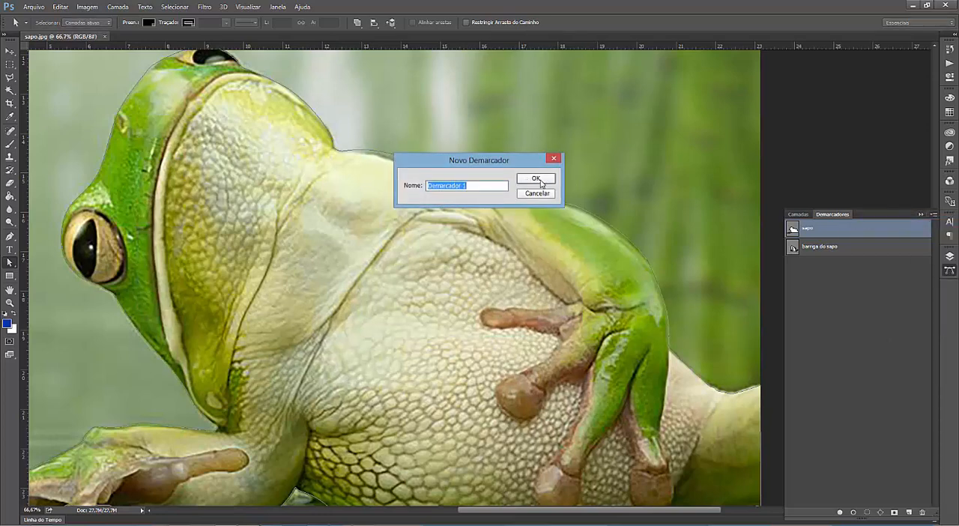
type("SAPO TESTE")
left_click(536, 179)
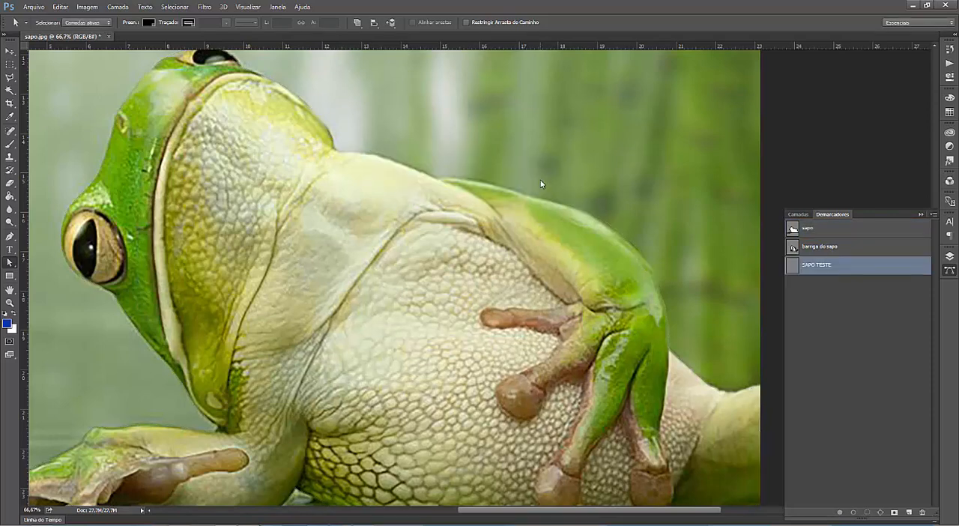
Step: Start a Pen tool outline in the SAPO TESTE path, tracing up the inner edge of the frog's pale jaw line
left_click(10, 236)
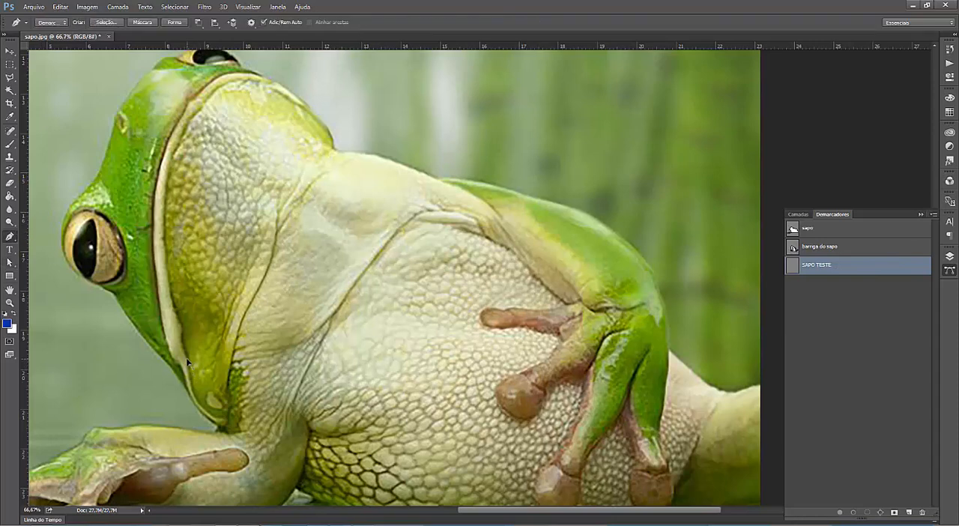
left_click(187, 360)
left_click(182, 328)
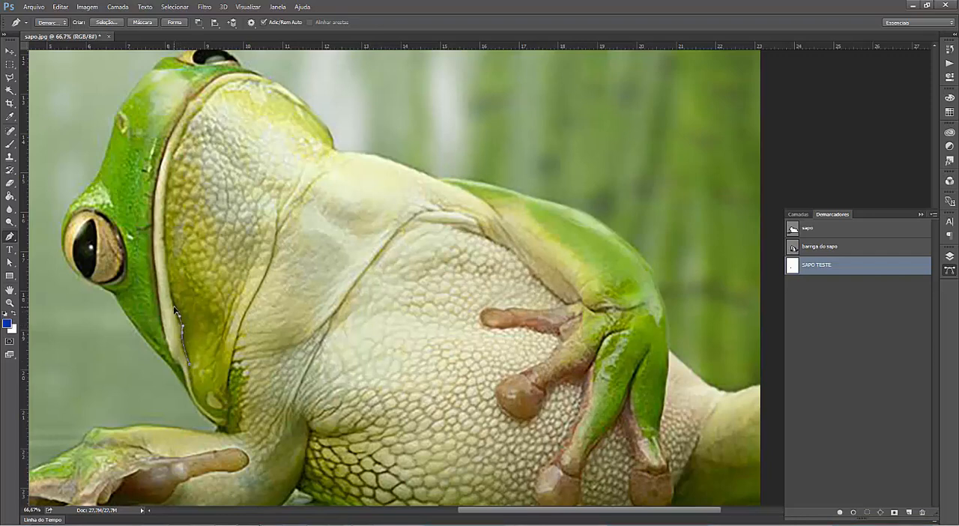
left_click(166, 260)
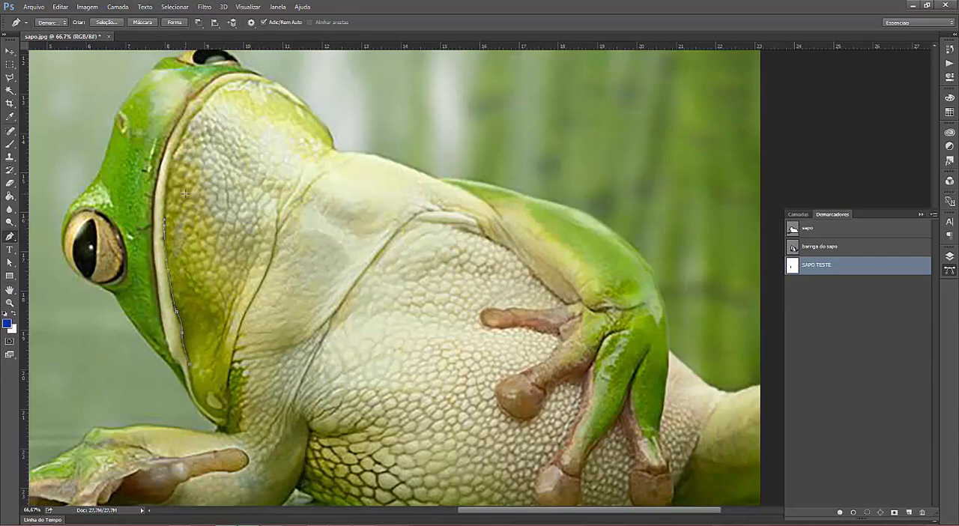
key("ctrl+plus")
left_click_drag(220, 223, 416, 256)
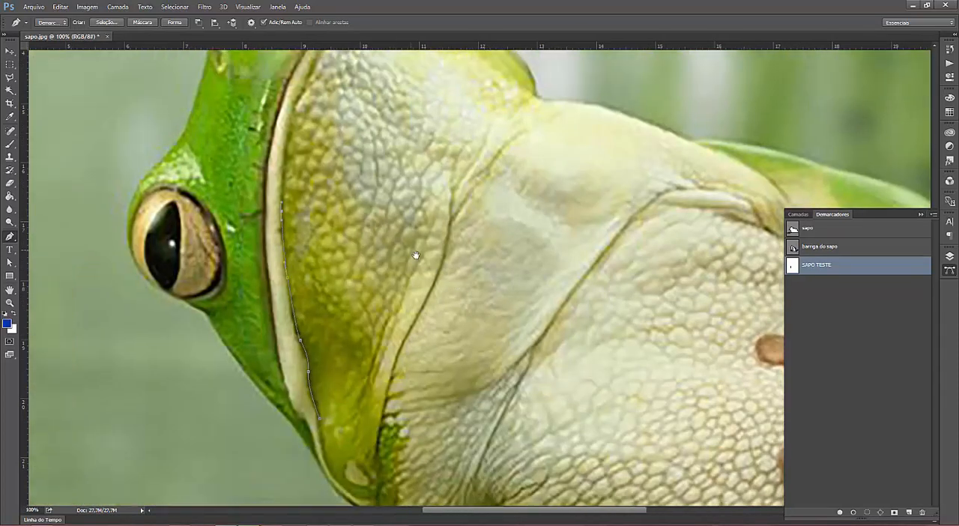
mouse_move(293, 161)
left_mouse_down()
mouse_move(306, 139)
mouse_move(335, 123)
mouse_move(303, 159)
mouse_move(300, 149)
mouse_move(290, 158)
mouse_move(287, 177)
left_mouse_up()
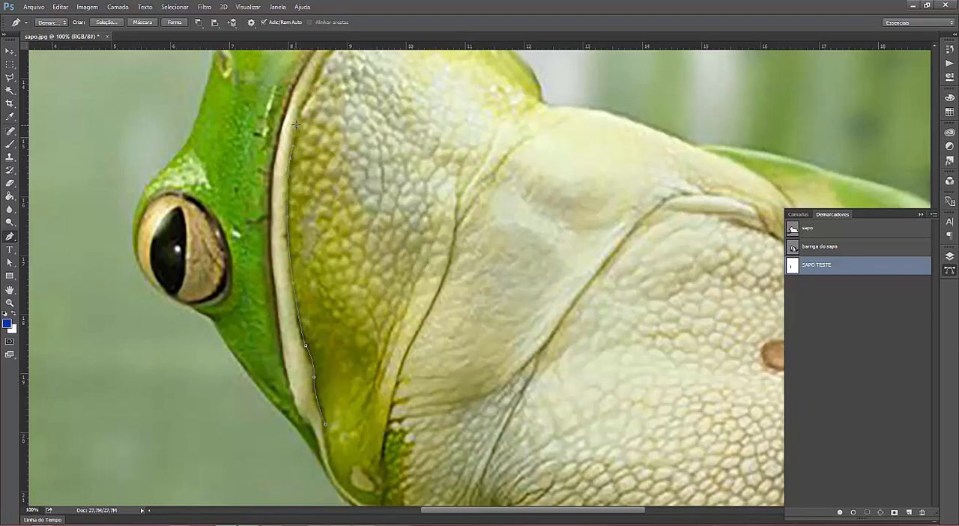
left_click(308, 96)
left_click_drag(333, 155, 285, 229)
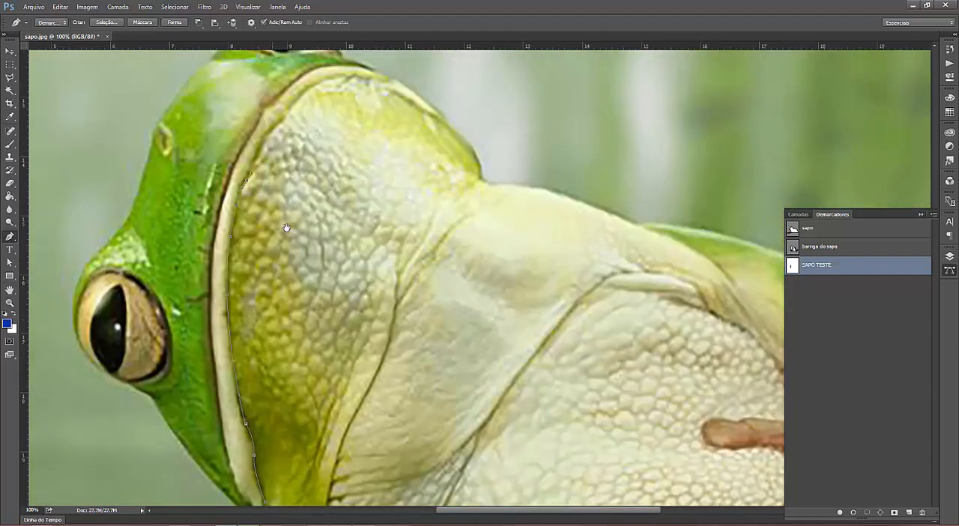
Step: Trace the outline around the upper throat to the notch where the throat meets the shoulder
left_click(262, 140)
left_click_drag(286, 113, 363, 73)
left_click(399, 82)
left_click(436, 111)
left_click_drag(471, 145, 475, 161)
left_click(484, 180)
Step: Trace the Pen tool outline down the crease behind the throat to its lower tip and close it at the start point
left_click_drag(432, 229, 425, 250)
left_click_drag(363, 406, 354, 421)
left_click_drag(345, 460, 349, 263)
left_click_drag(334, 390, 322, 277)
left_click_drag(318, 195, 317, 211)
left_click_drag(315, 251, 315, 255)
left_click(300, 282)
left_click(279, 266)
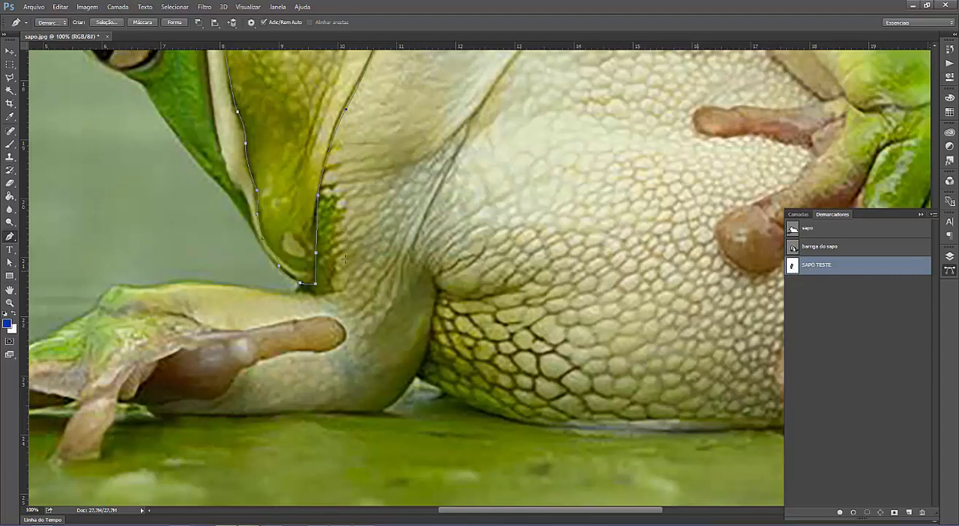
left_click_drag(370, 186, 281, 369)
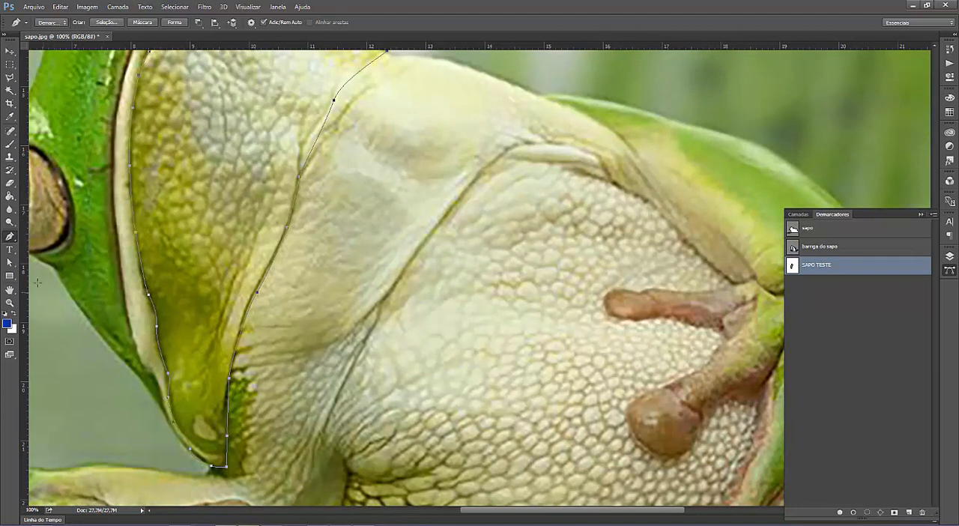
left_click(9, 236)
left_click(10, 51)
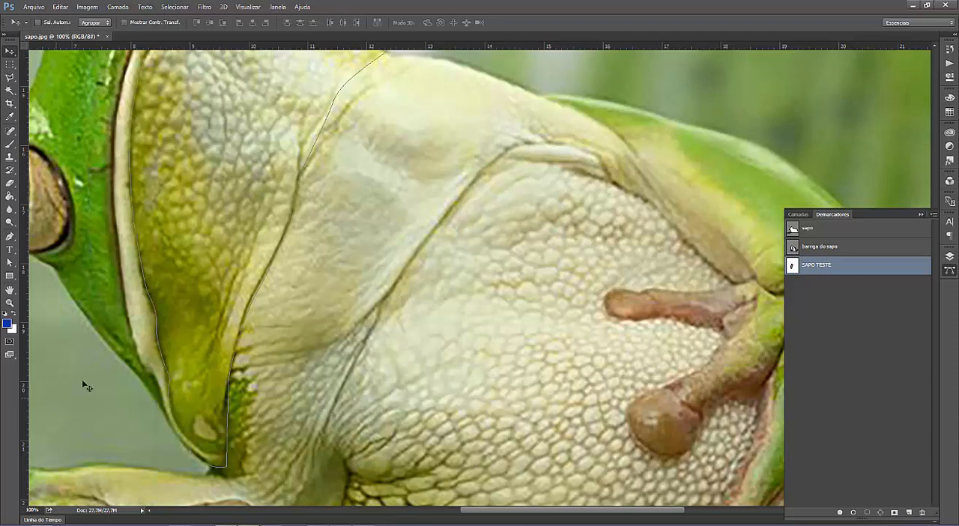
Step: Load the barriga do sapo path as a selection, look it over across the frog's belly, and deselect it
left_click(824, 248)
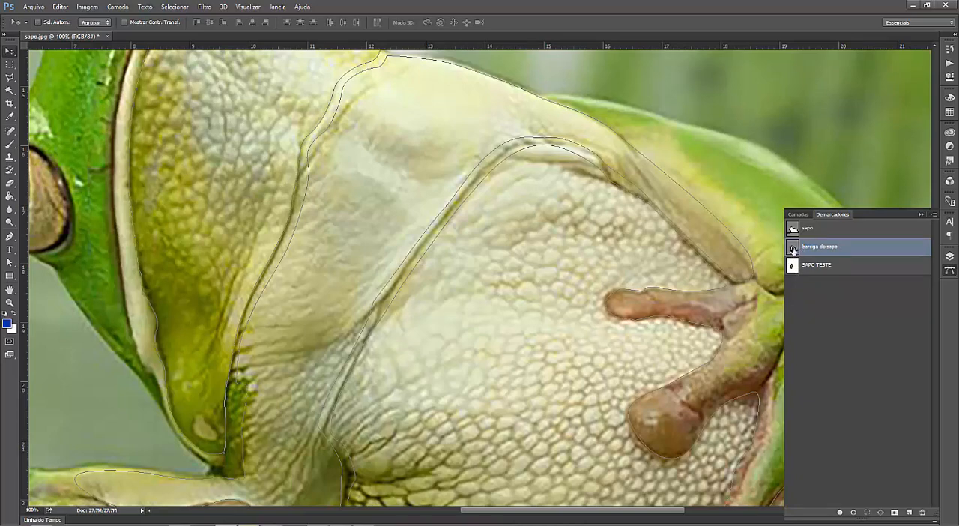
left_click(794, 249, "ctrl")
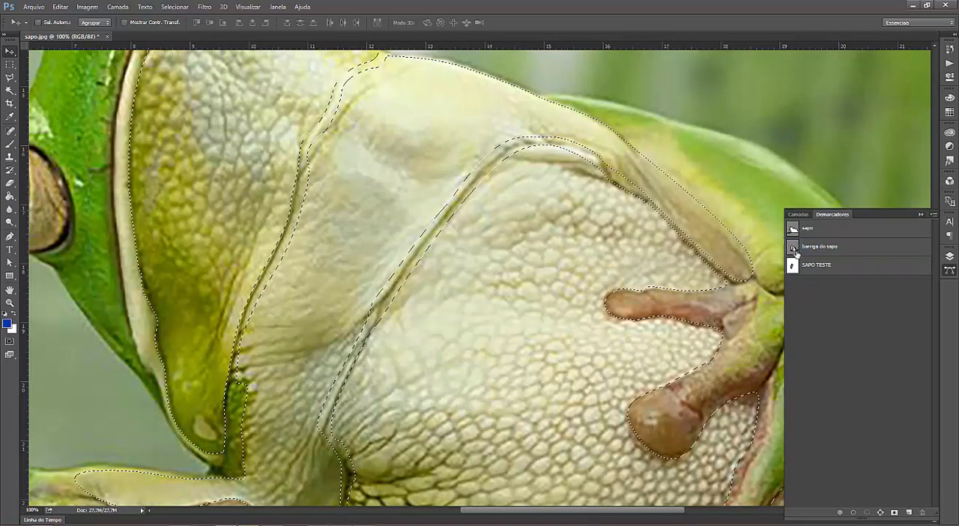
key("ctrl+d")
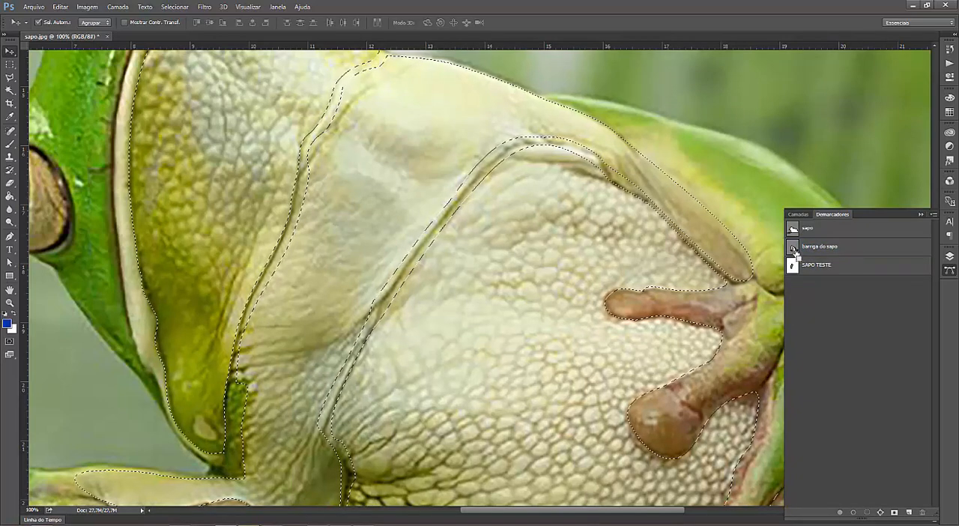
key("ctrl+minus")
left_click(793, 249, "ctrl")
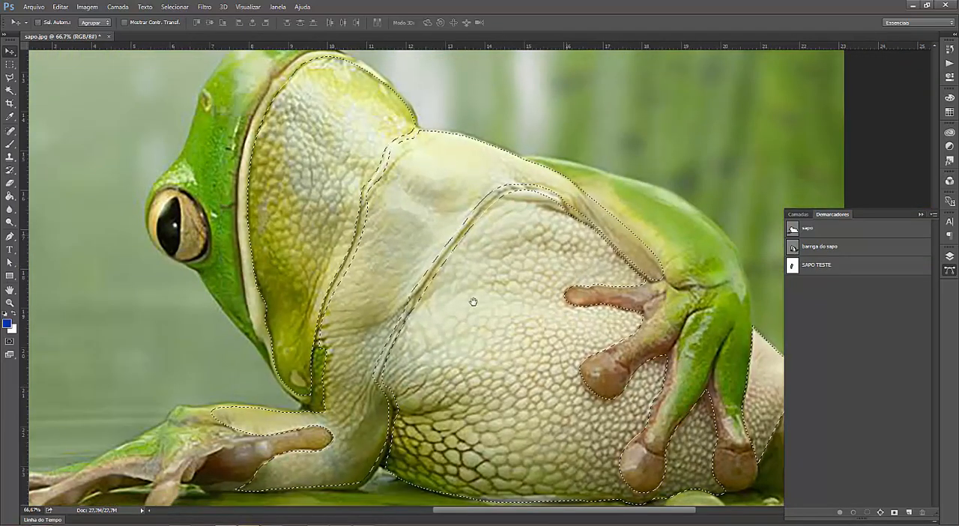
left_click_drag(466, 325, 380, 267)
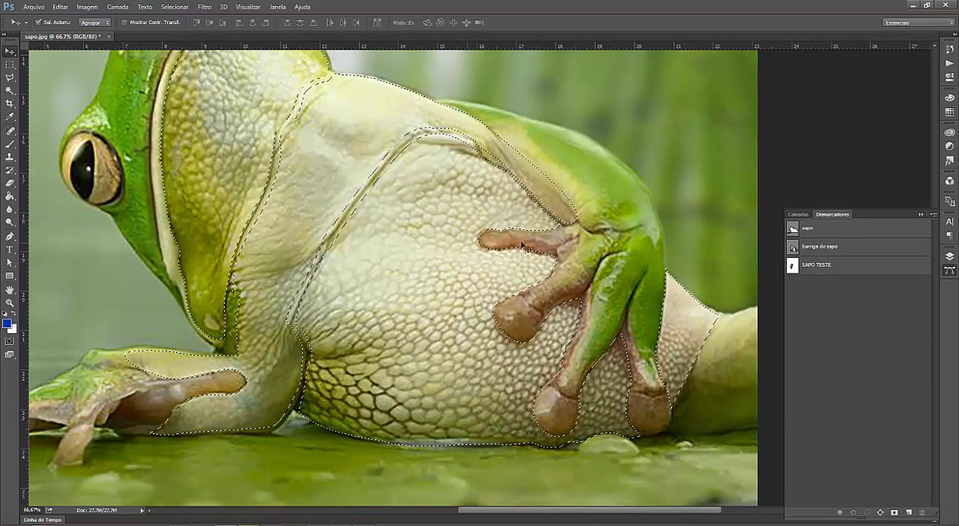
key("ctrl+d")
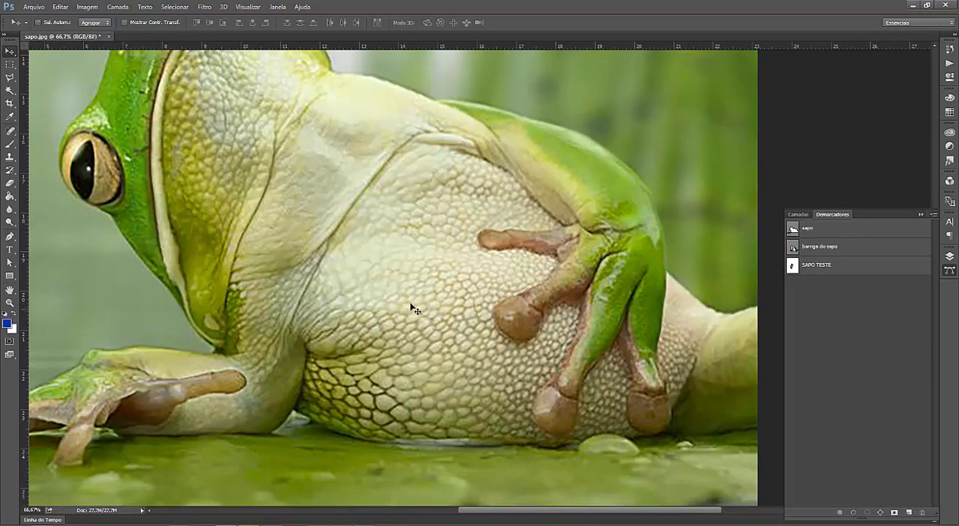
Step: Select all outlines of the barriga do sapo path with the Path Selection tool and copy them
left_click(820, 248)
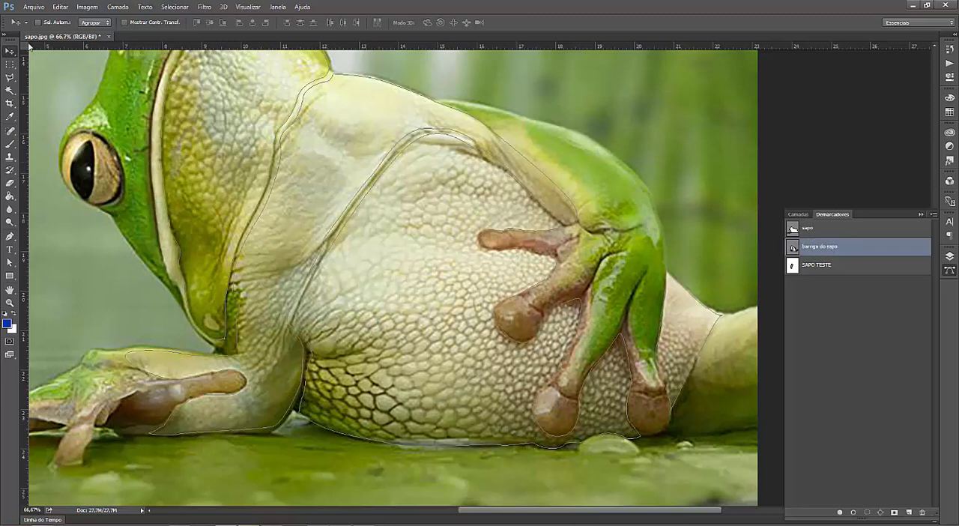
left_click(10, 263)
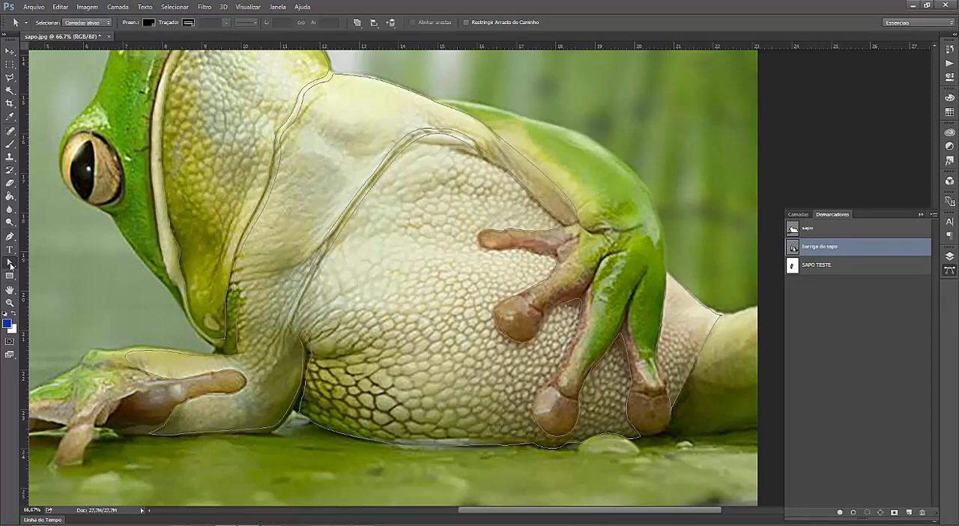
right_click(9, 264)
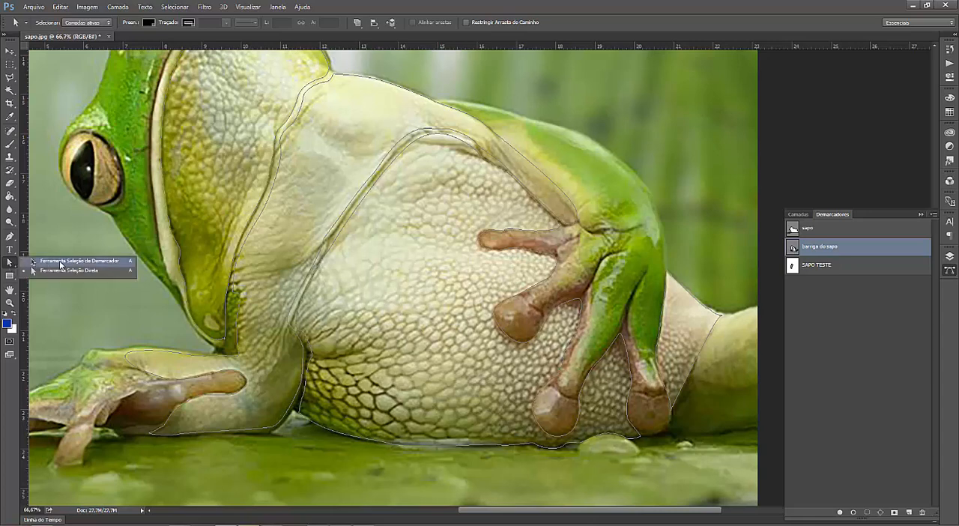
left_click(60, 261)
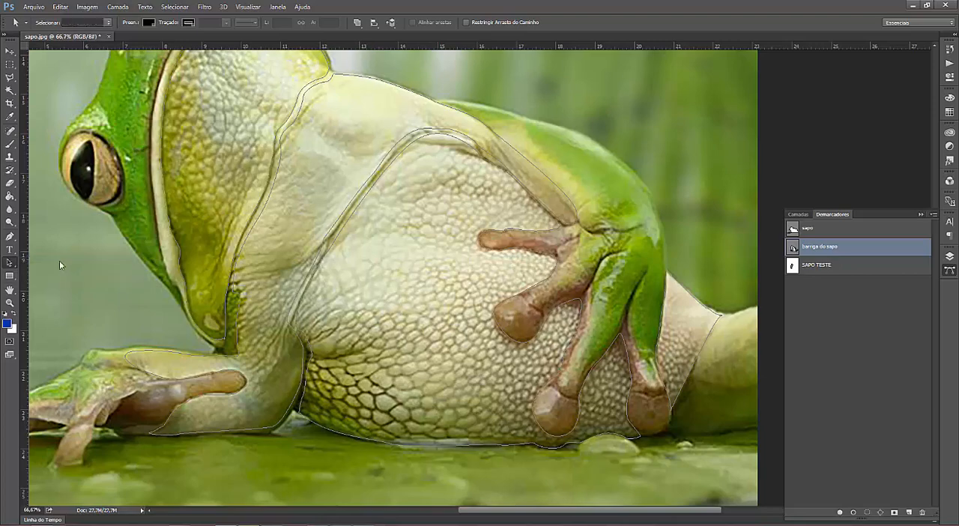
key("ctrl+minus")
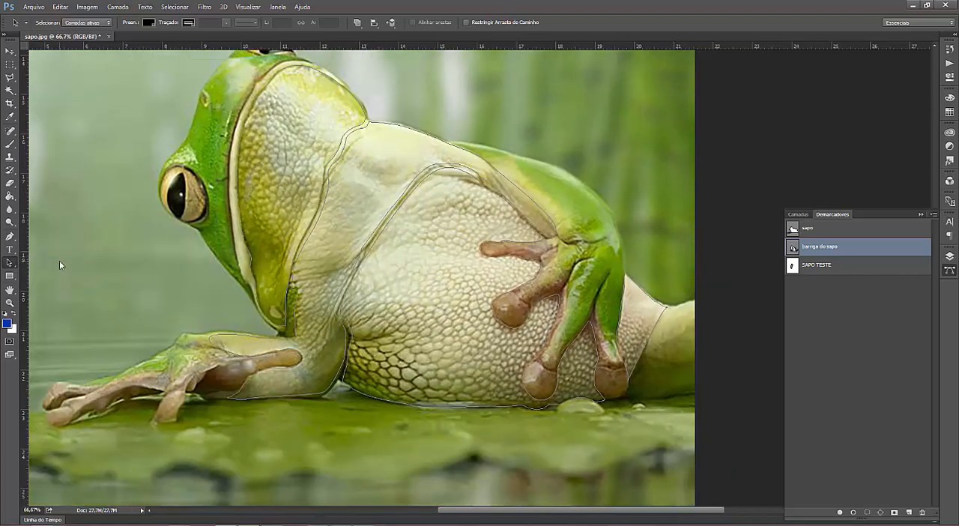
key("ctrl+minus")
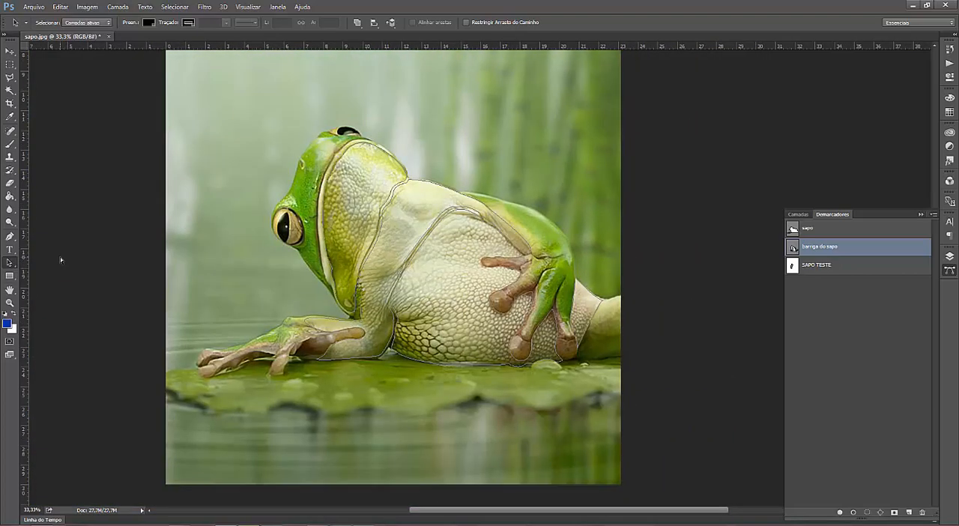
left_click_drag(129, 90, 675, 404)
Step: Switch to the Illustrator document, deselect the frog image, and make the TESTE MODELO layer active
mouse_move(180, 525)
left_click(188, 474)
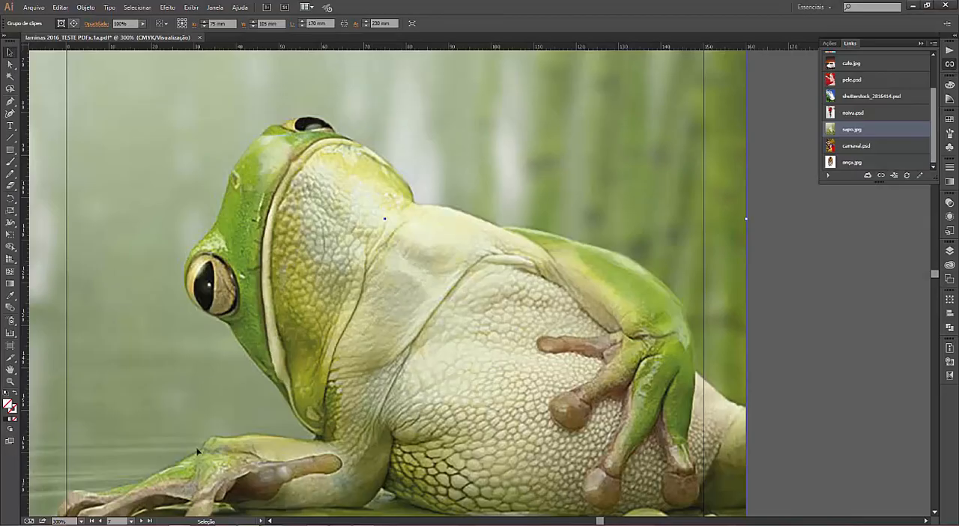
left_click(832, 235)
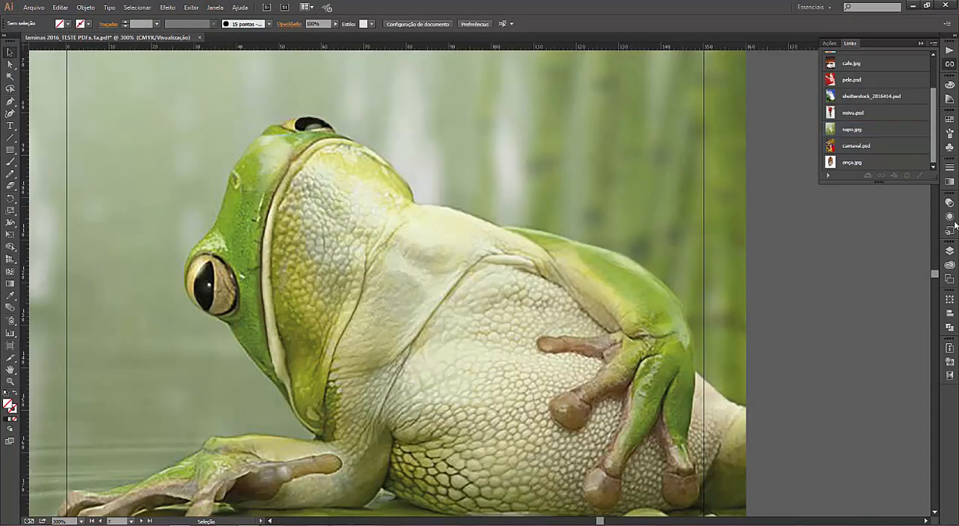
left_click(949, 64)
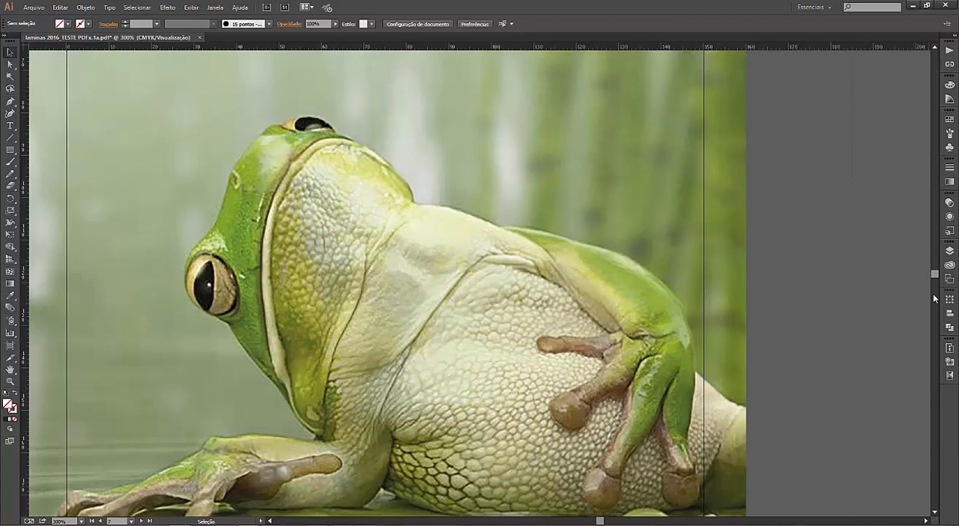
left_click(950, 251)
left_click(885, 258)
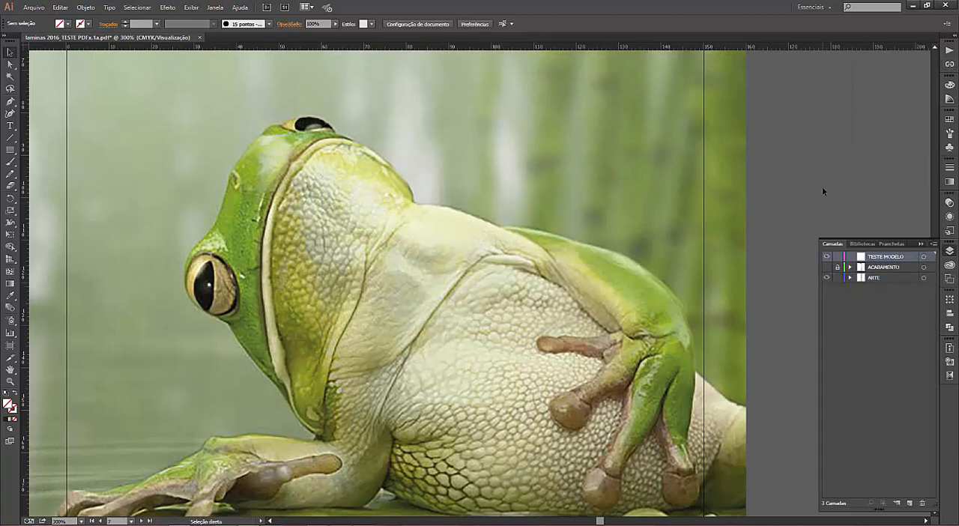
Step: Paste the copied path as a fully editable compound shape and fill it with black
key("ctrl+v")
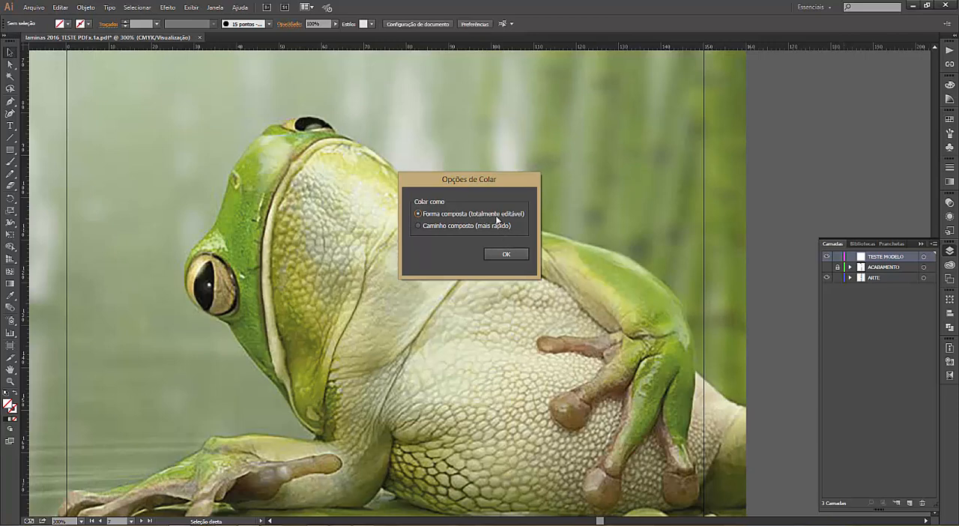
left_click(500, 255)
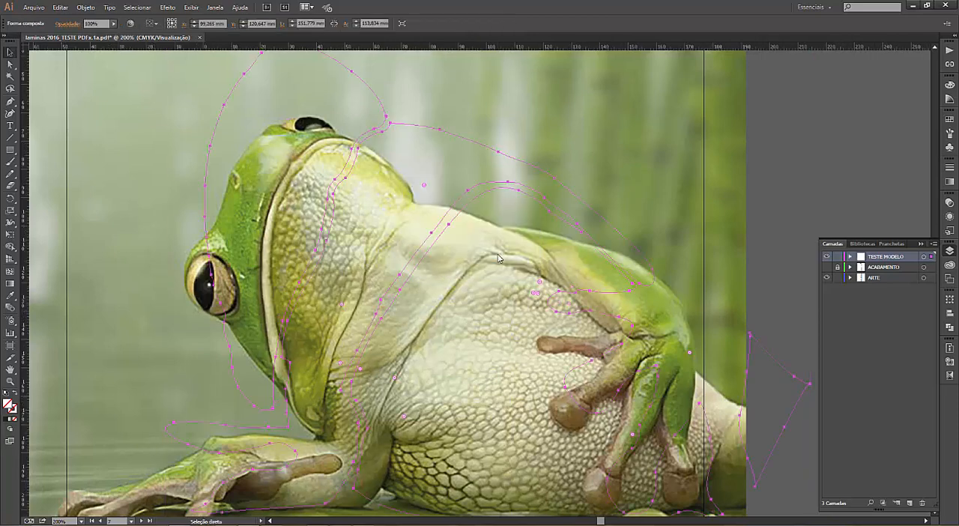
key("ctrl+1")
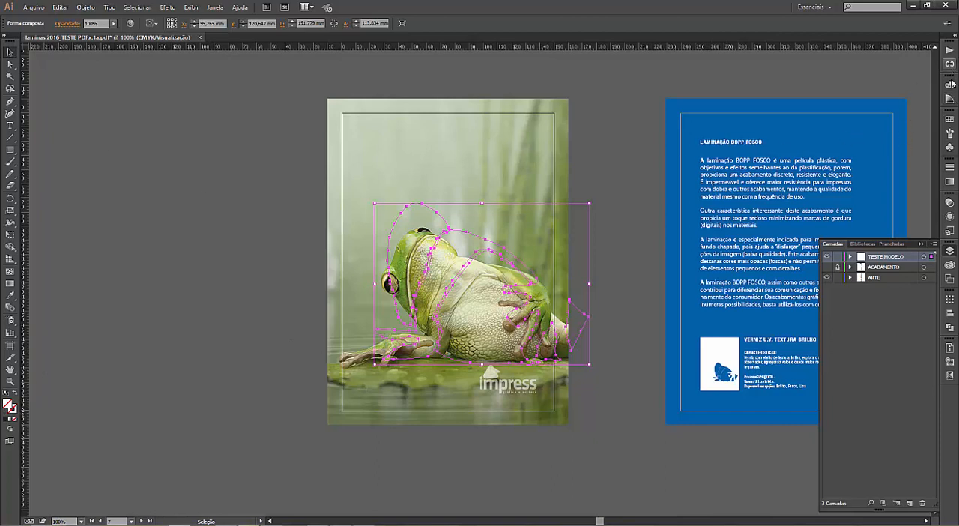
left_click(950, 121)
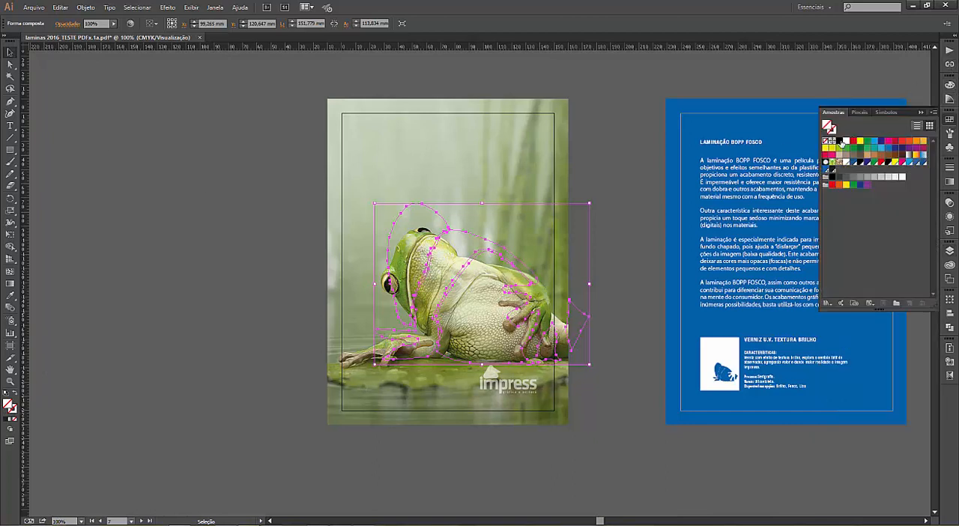
left_click(839, 141)
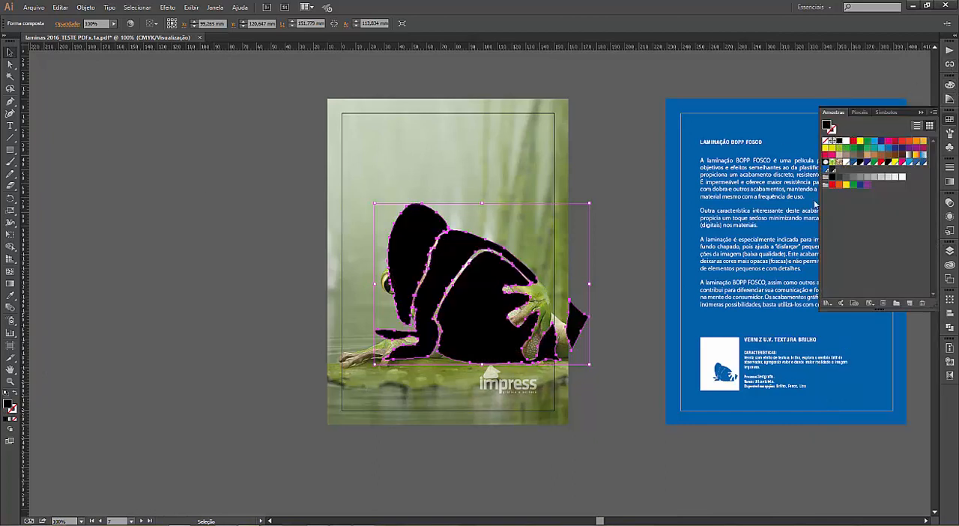
Step: Scale and move the black compound shape to about 118 by 86.5 mm so it matches the frog's throat, arm and belly
key("z")
left_click_drag(327, 194, 622, 385)
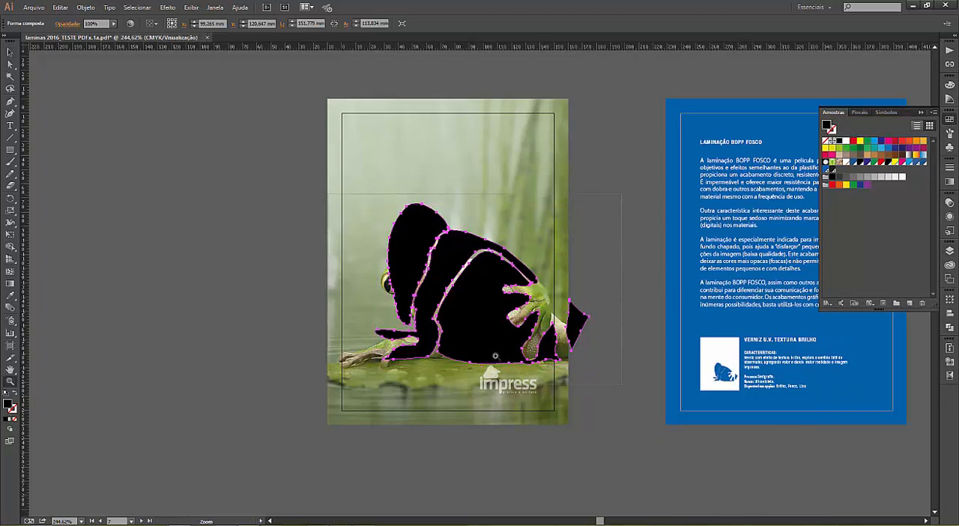
left_click(11, 51)
left_click_drag(761, 472, 233, 72)
left_click_drag(334, 150, 453, 238)
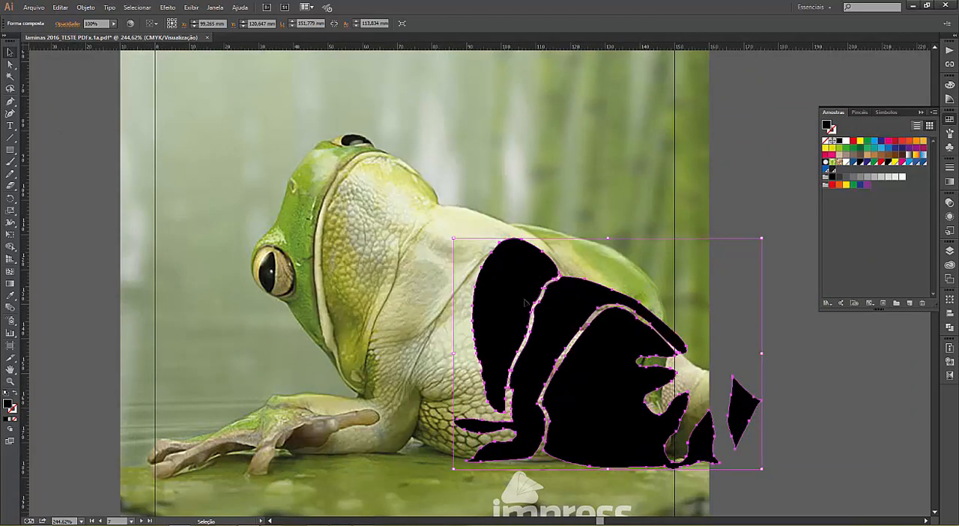
left_click_drag(517, 299, 375, 223)
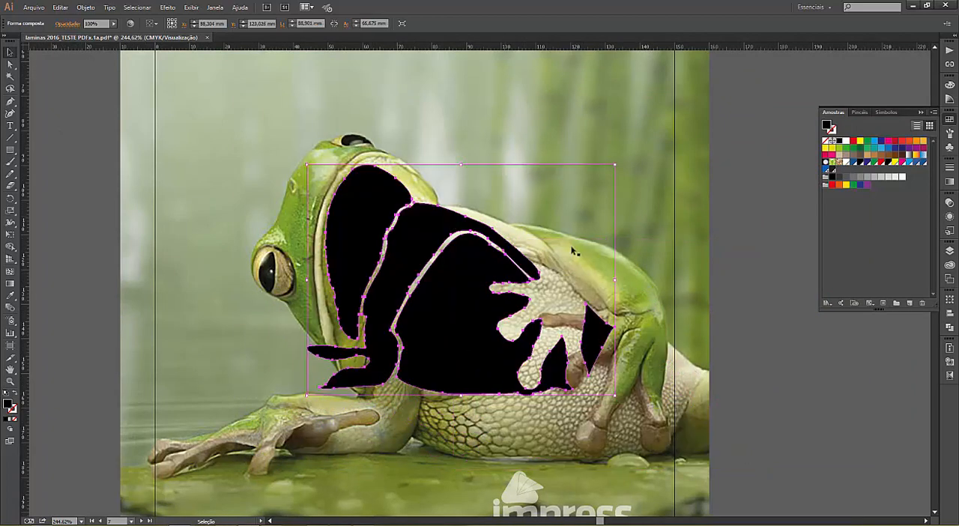
left_click_drag(616, 397, 705, 469)
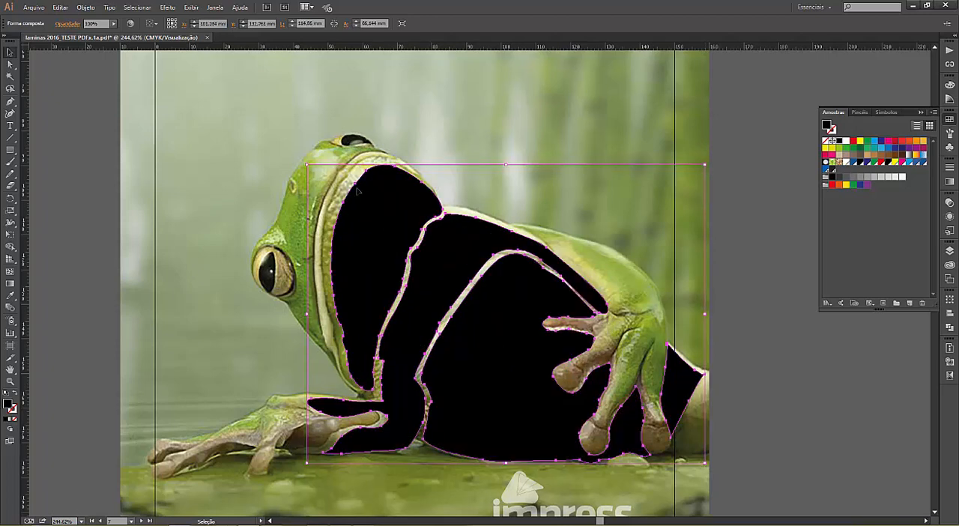
left_click_drag(308, 170, 296, 155)
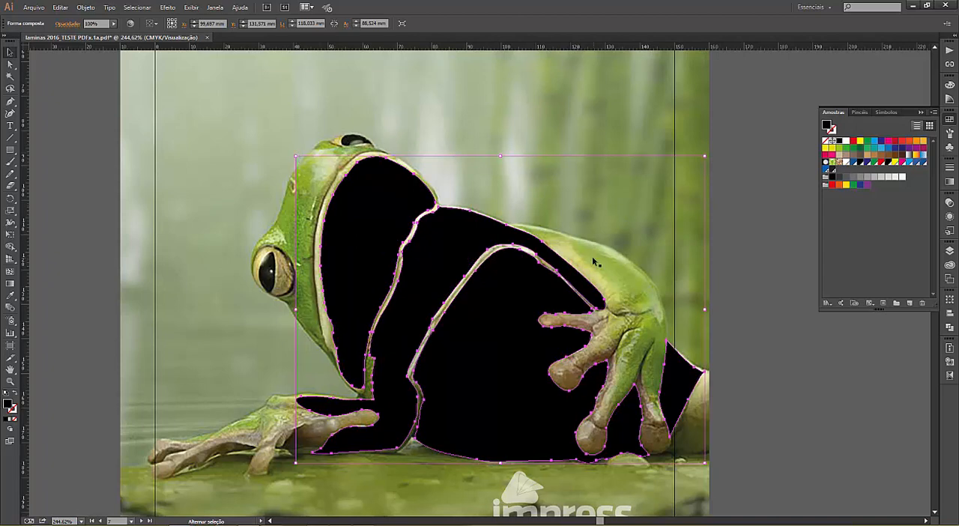
left_click(766, 249)
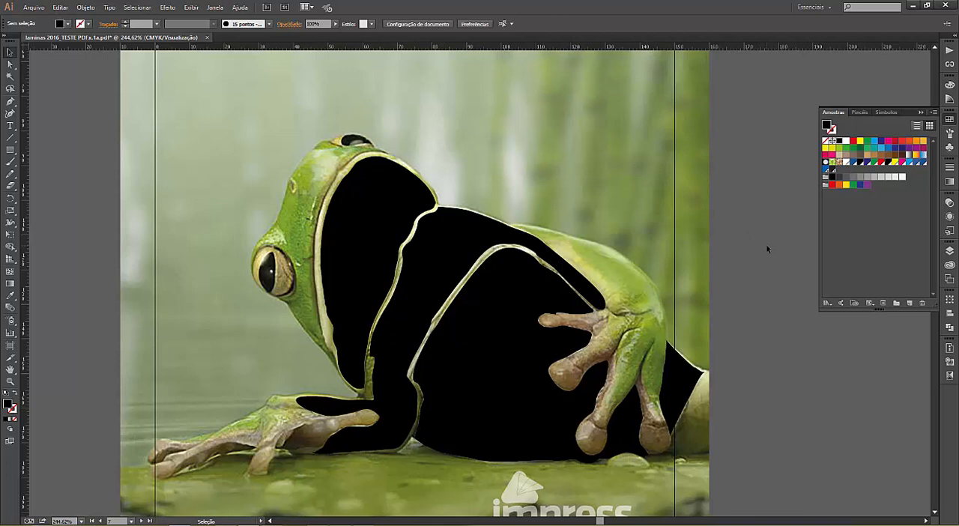
Step: Delete the black compound shape from the frog and put away the color swatches
left_click(463, 305)
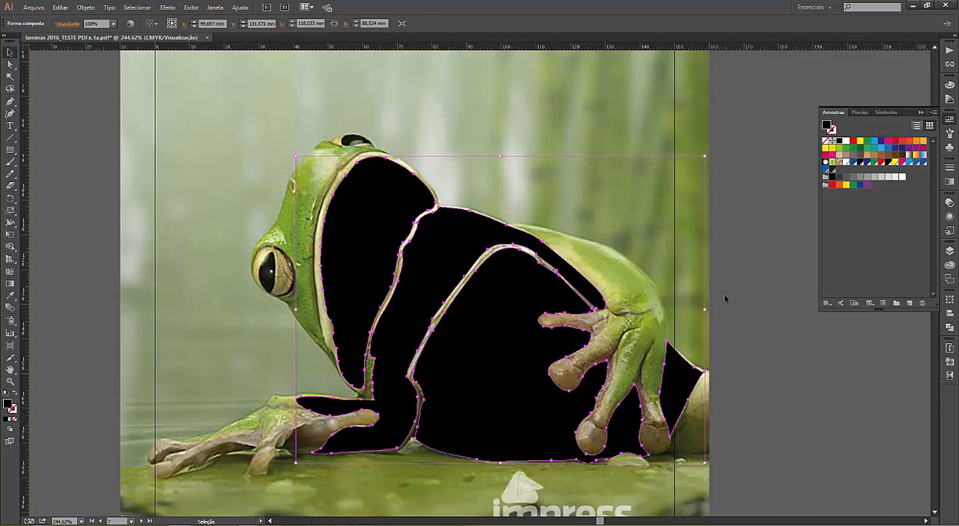
key("Delete")
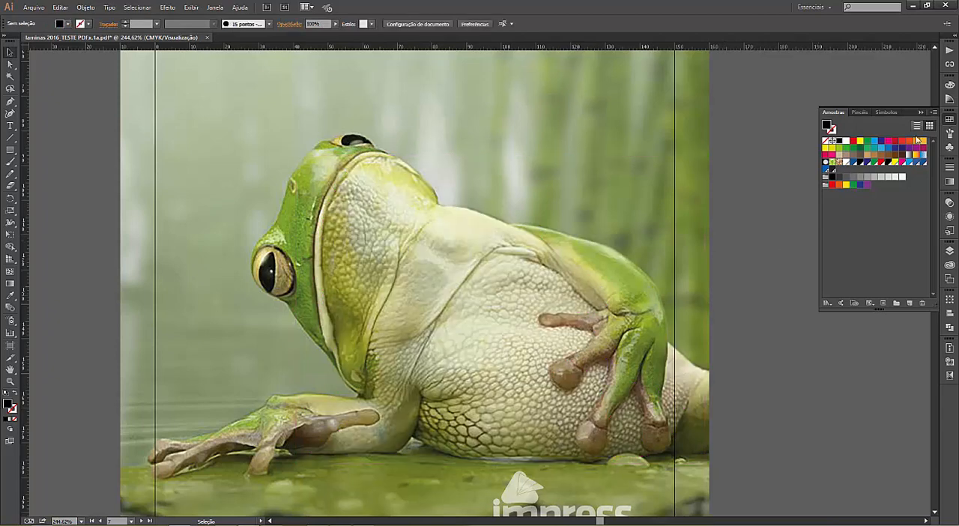
left_click(949, 119)
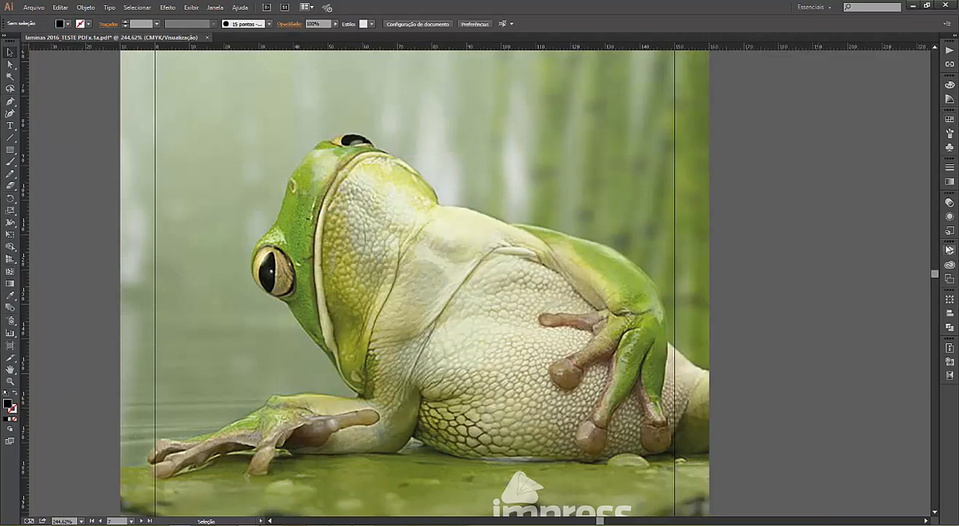
Step: Trace two adjoining skin bumps on the frog's upper belly with the Pen tool as black-filled shapes on the TESTE MODELO layer
left_click(949, 251)
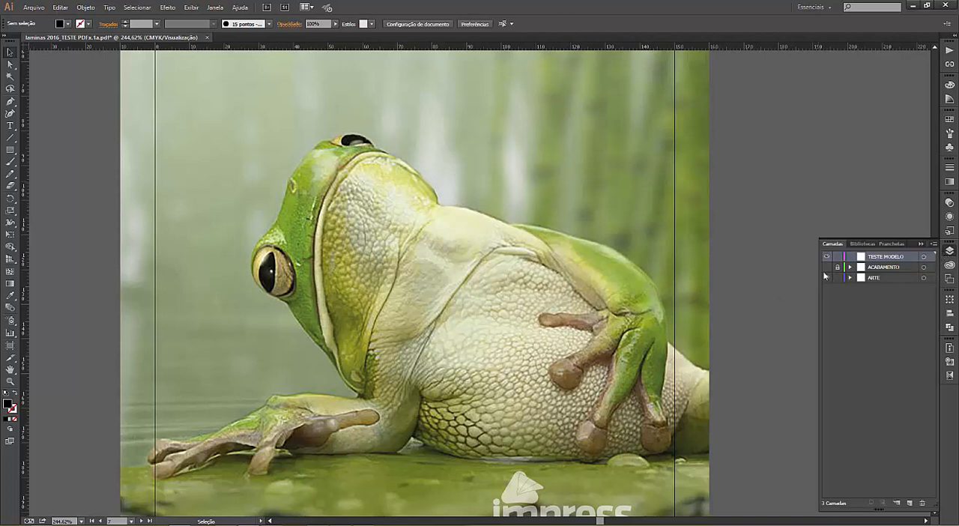
key("z")
left_click_drag(450, 252, 584, 348)
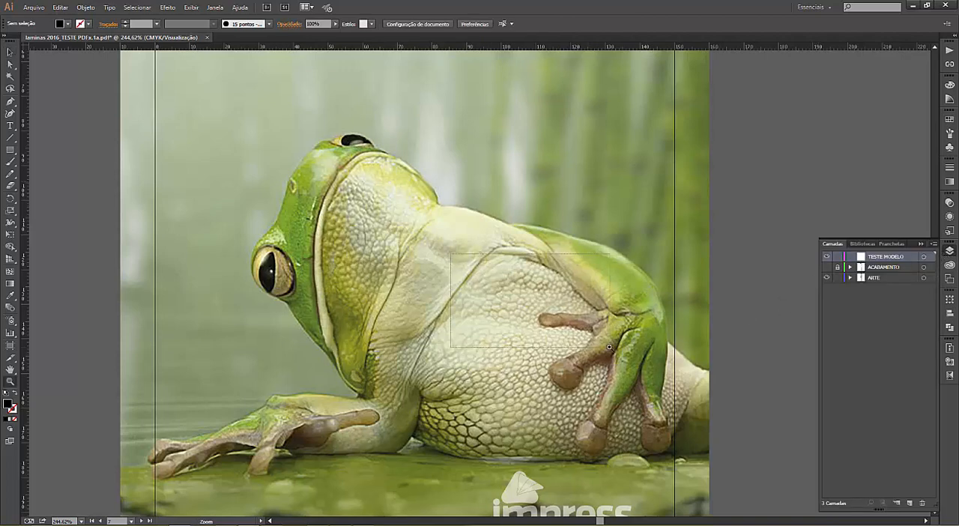
left_click(9, 101)
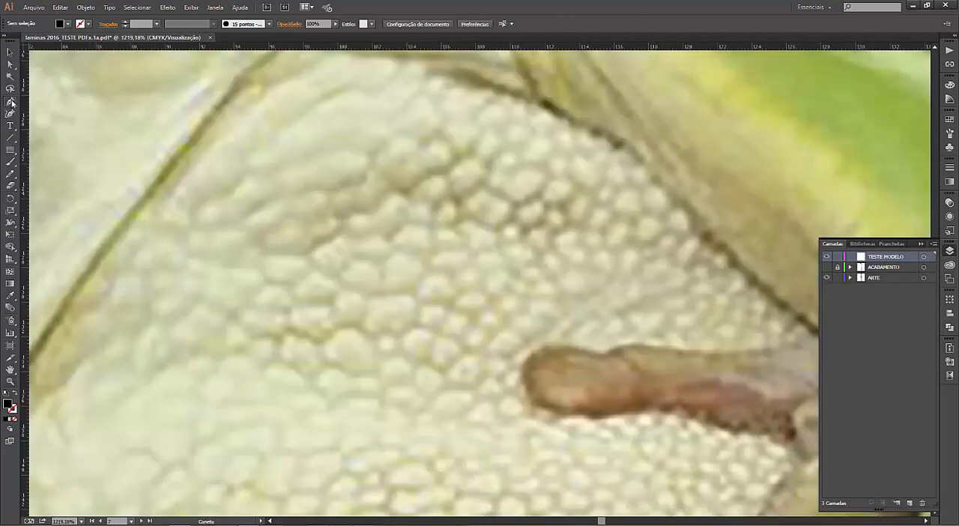
mouse_move(374, 214)
left_mouse_down()
mouse_move(396, 193)
mouse_move(408, 207)
mouse_move(387, 242)
mouse_move(373, 231)
mouse_move(363, 240)
mouse_move(344, 234)
mouse_move(384, 201)
left_mouse_up()
left_click(375, 213)
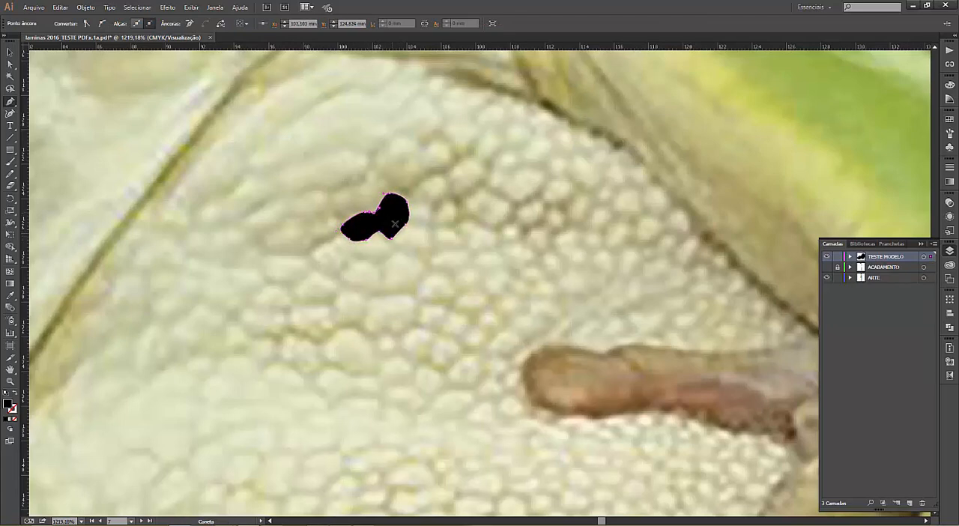
Step: Trace another separate skin bump just right of the two black shapes as a closed black path
left_click(432, 231)
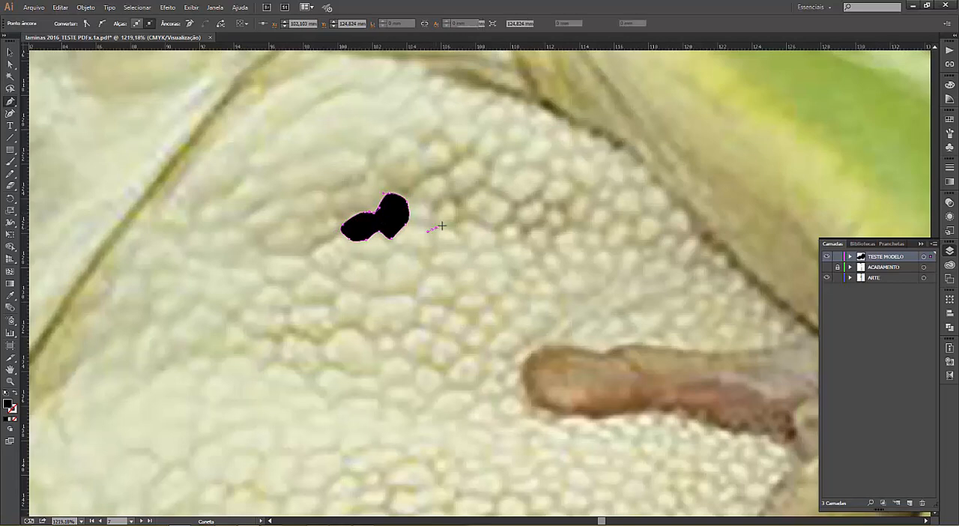
left_click_drag(446, 225, 433, 246)
left_click(431, 236)
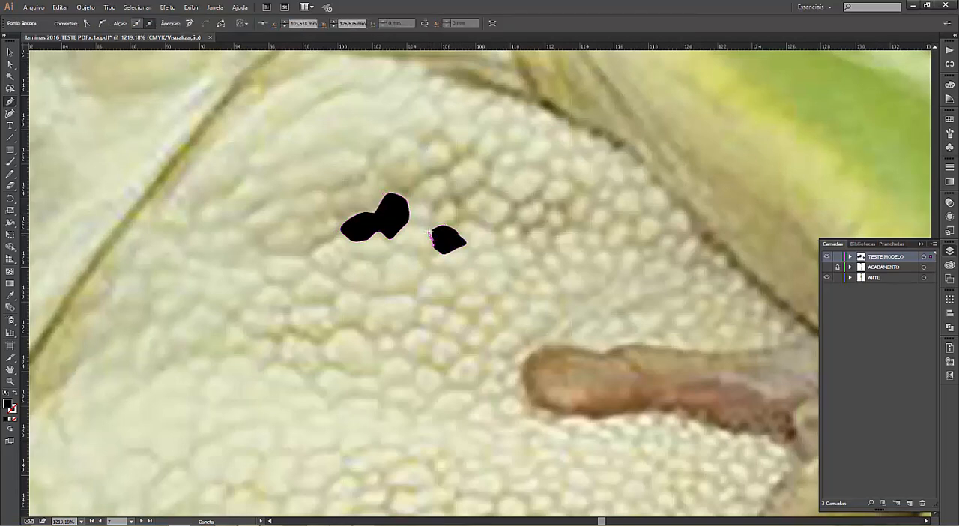
left_click(432, 230)
key("v")
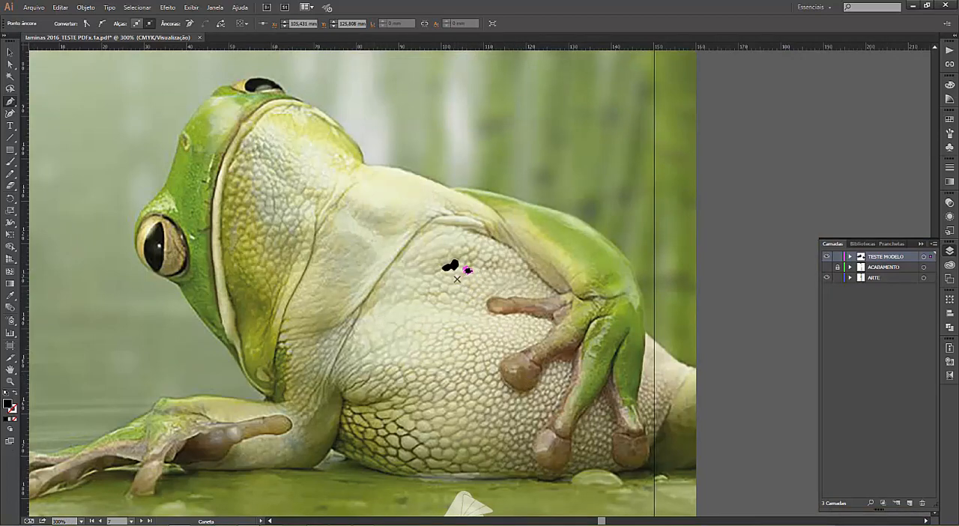
Step: Deselect the traced bump and hide the TESTE MODELO layer
left_click(10, 53)
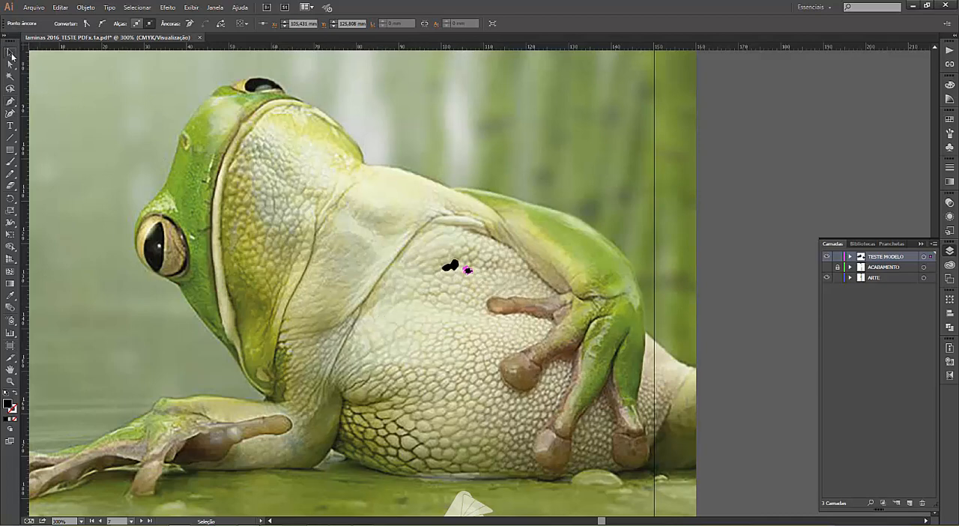
left_click(748, 246)
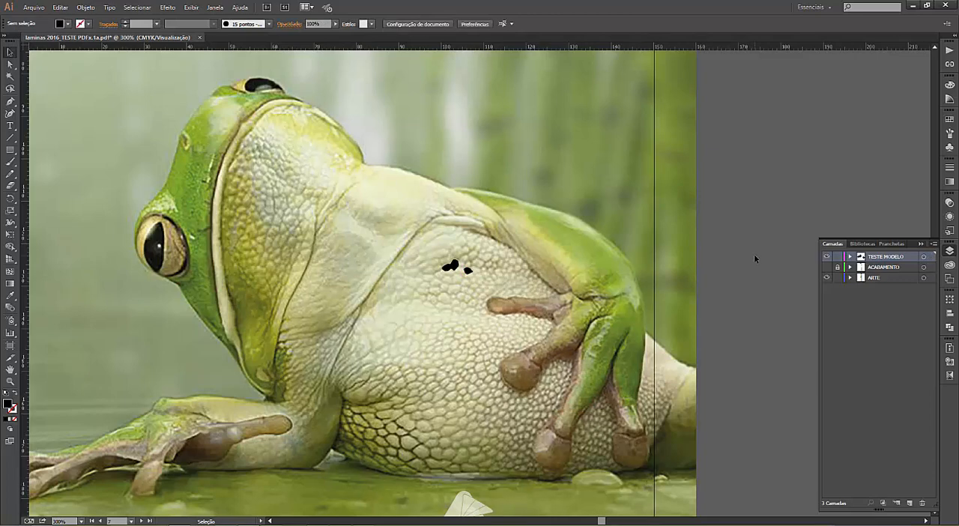
left_click(827, 257)
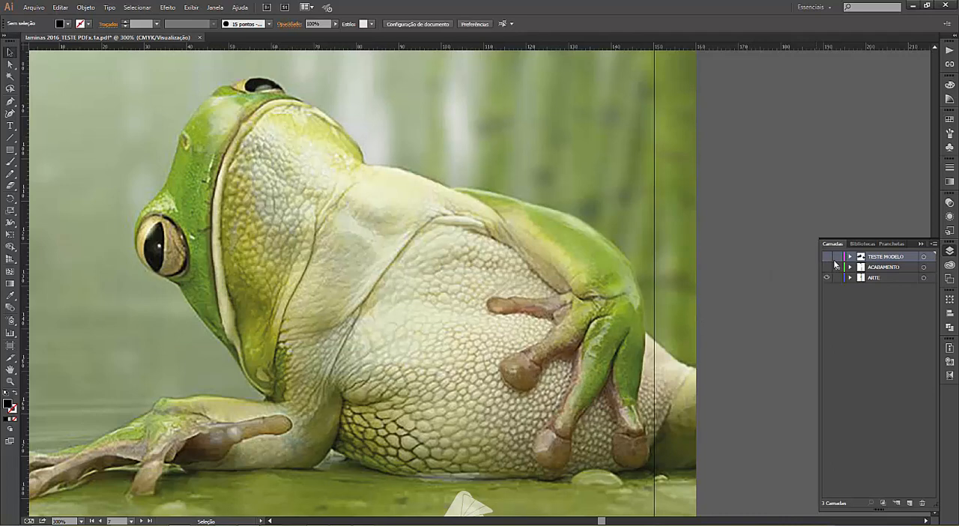